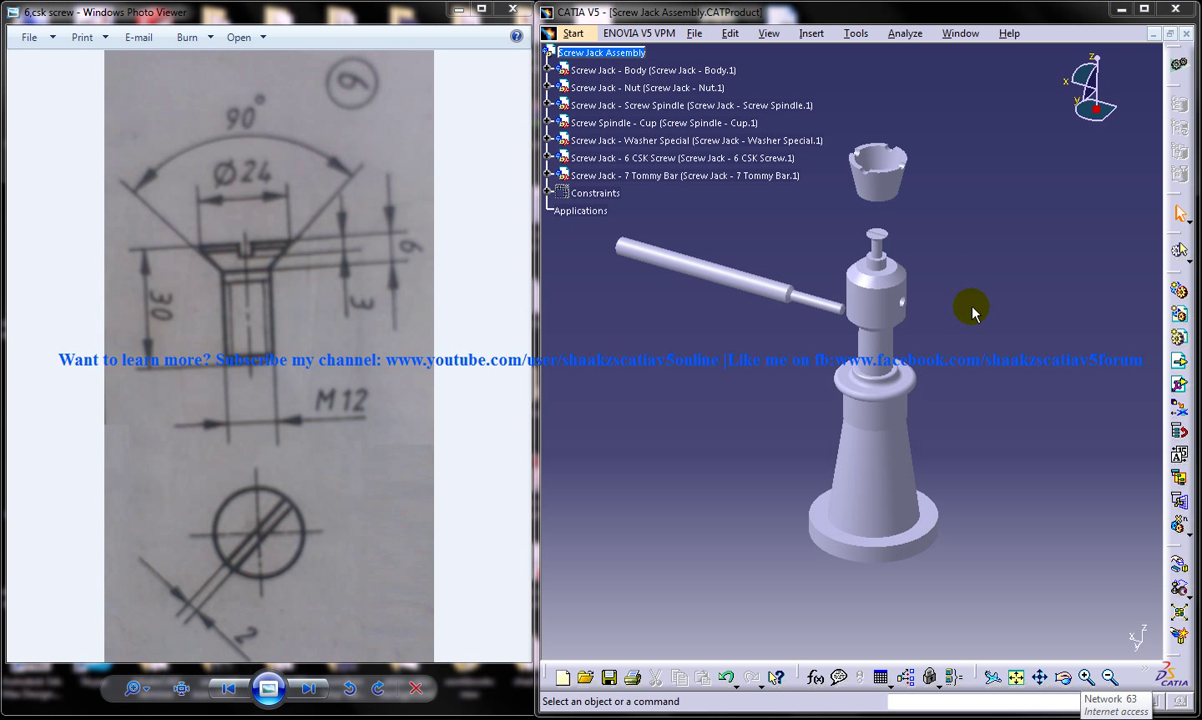
# - Look over the screw jack assembly and page through the part drawings to the 6 csk screw drawing
pyautogui.moveTo(972, 312); pyautogui.dragTo(893, 390, button='middle')
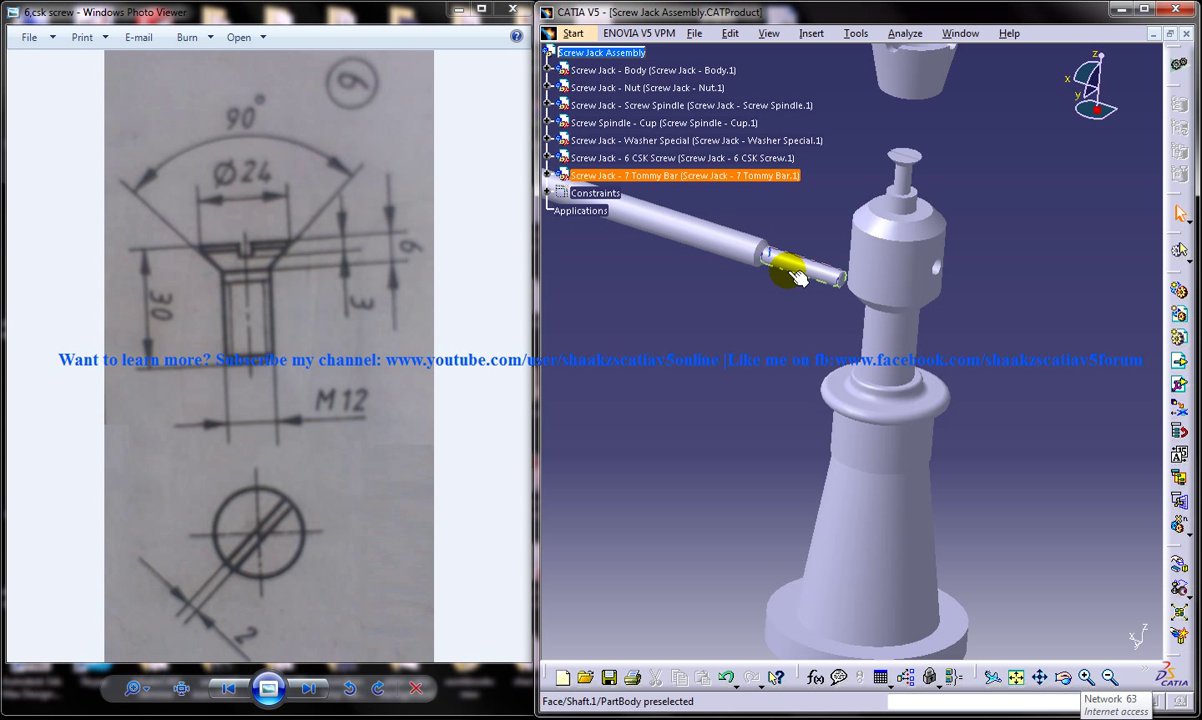
pyautogui.moveTo(817, 326); pyautogui.dragTo(801, 411, button='middle')
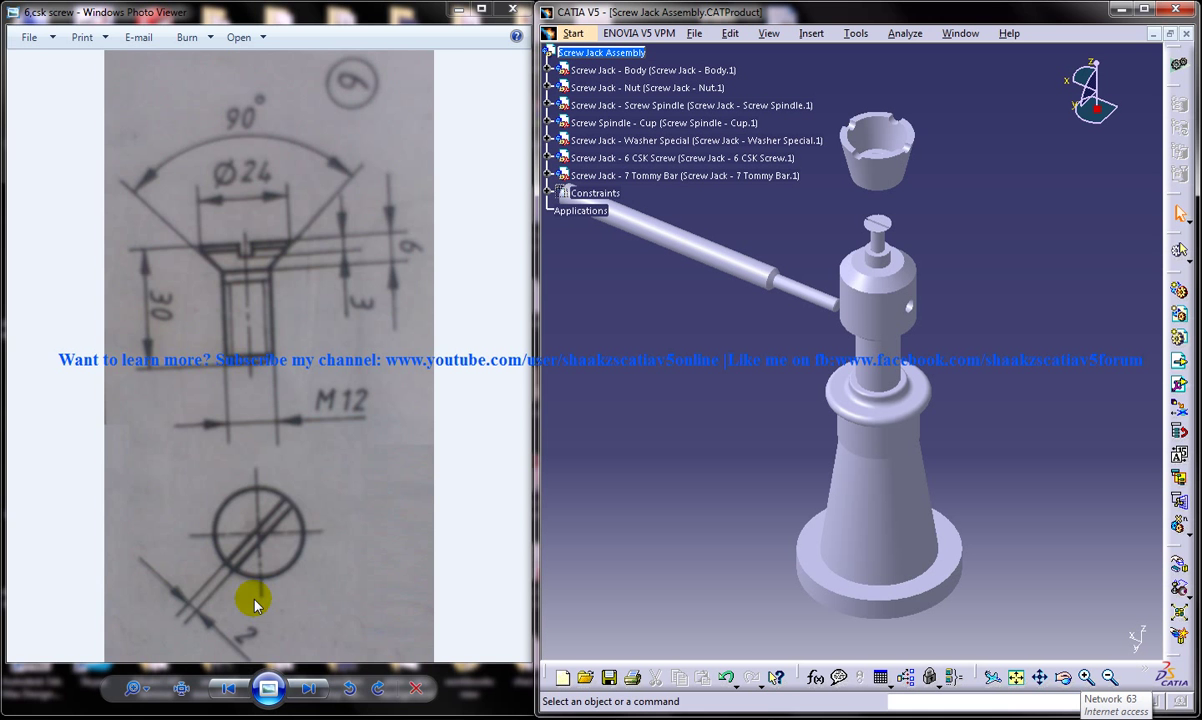
pyautogui.click(309, 690)
pyautogui.click(309, 690)
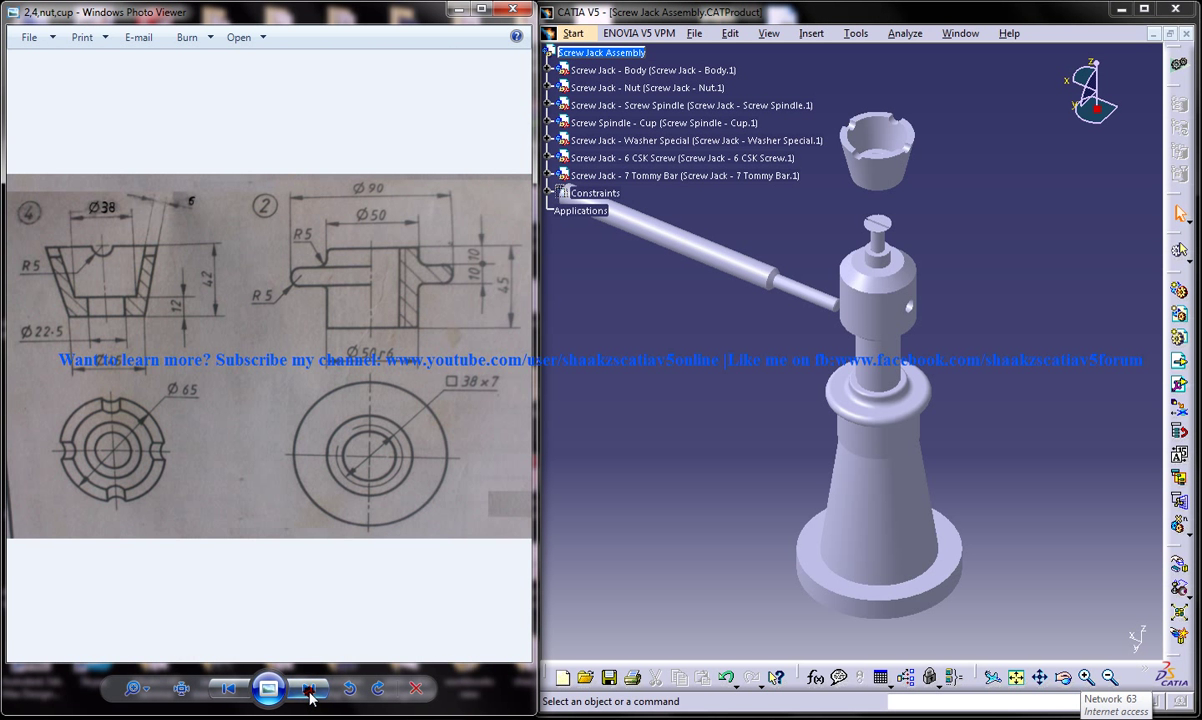
pyautogui.click(309, 690)
pyautogui.click(309, 690)
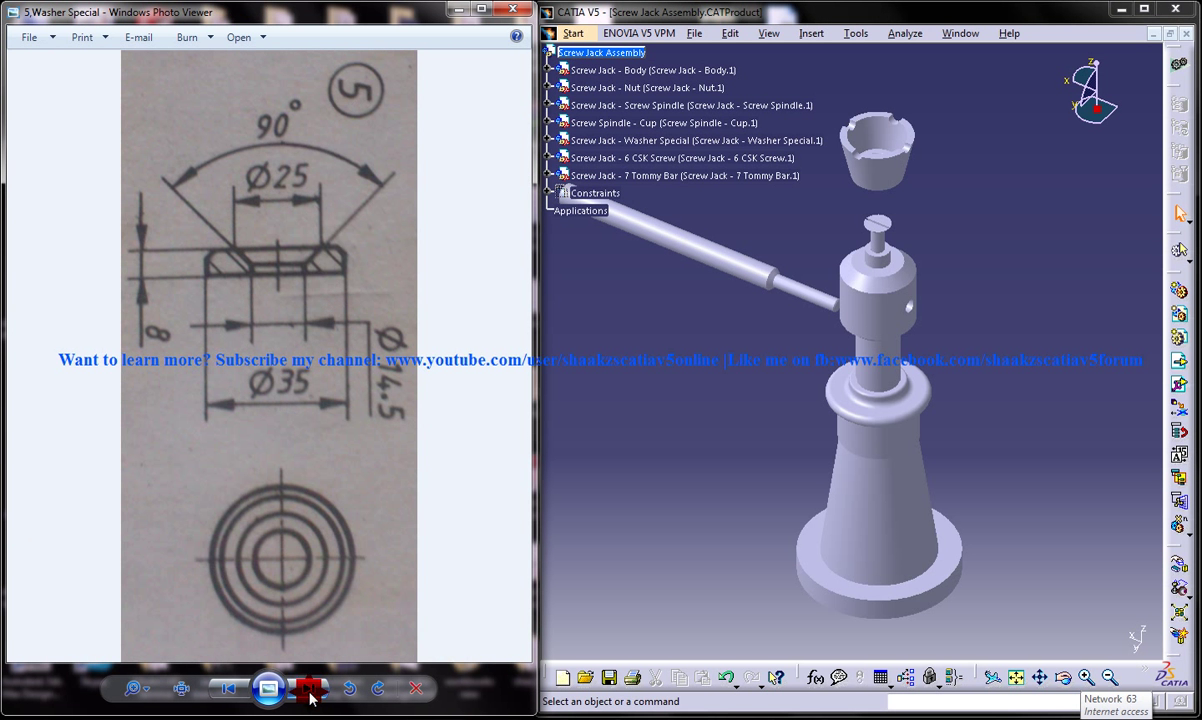
pyautogui.click(309, 690)
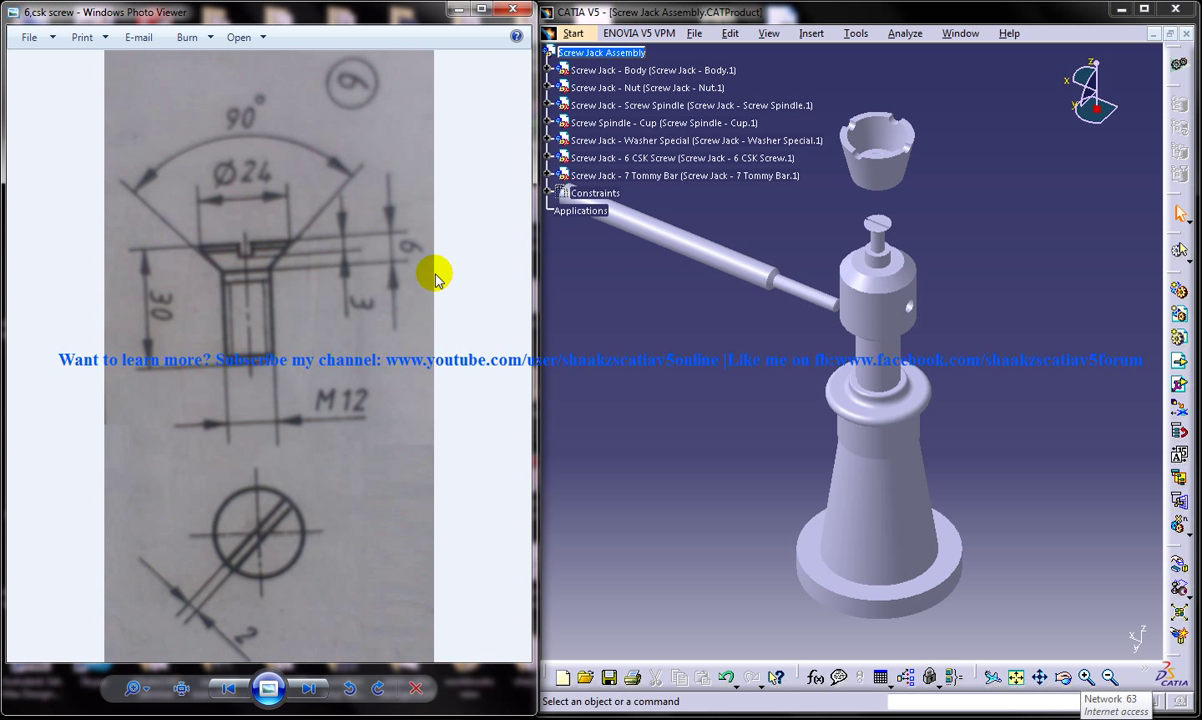
pyautogui.moveTo(821, 398); pyautogui.dragTo(872, 381, button='middle')
# - Create a new Part Design part named "Screw Jack - 6 CSK Screw"
pyautogui.click(573, 33)
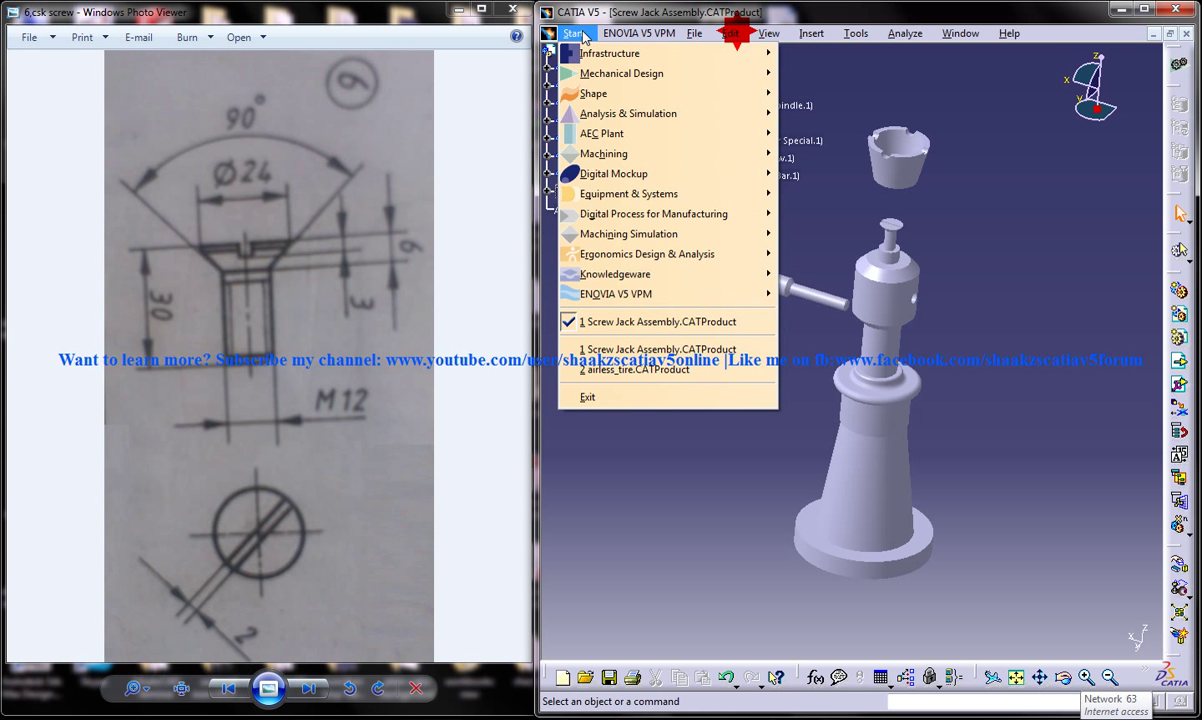
pyautogui.moveTo(610, 73)
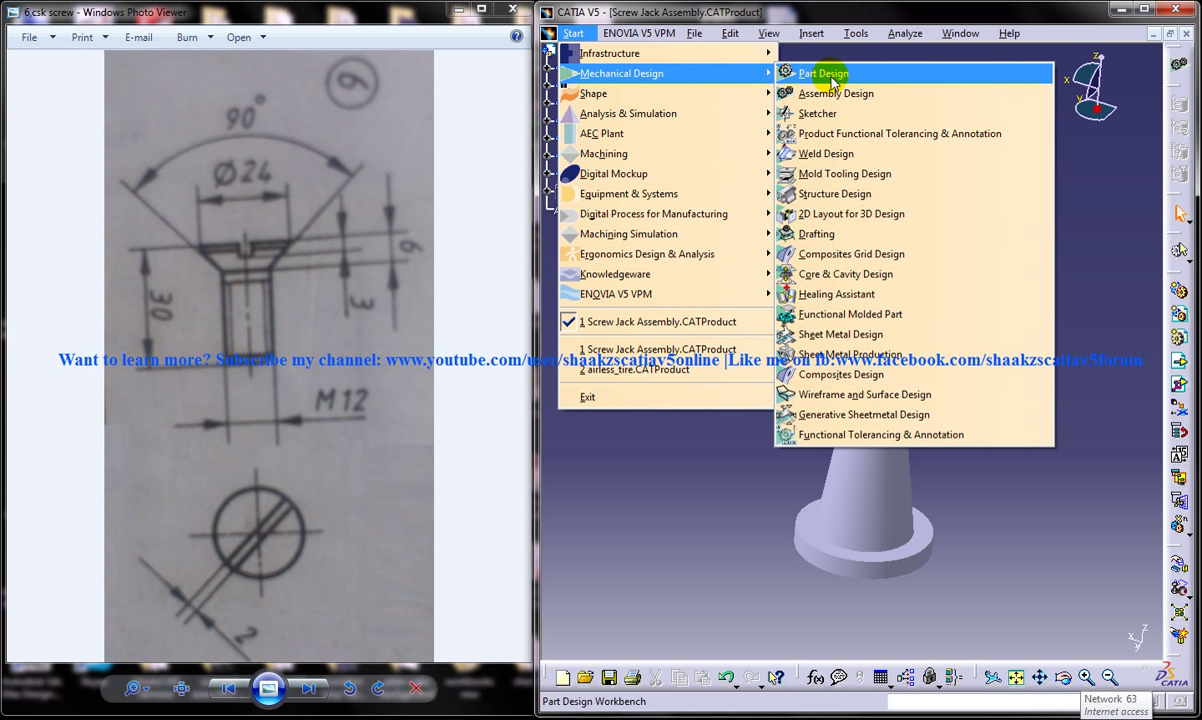
pyautogui.click(825, 74)
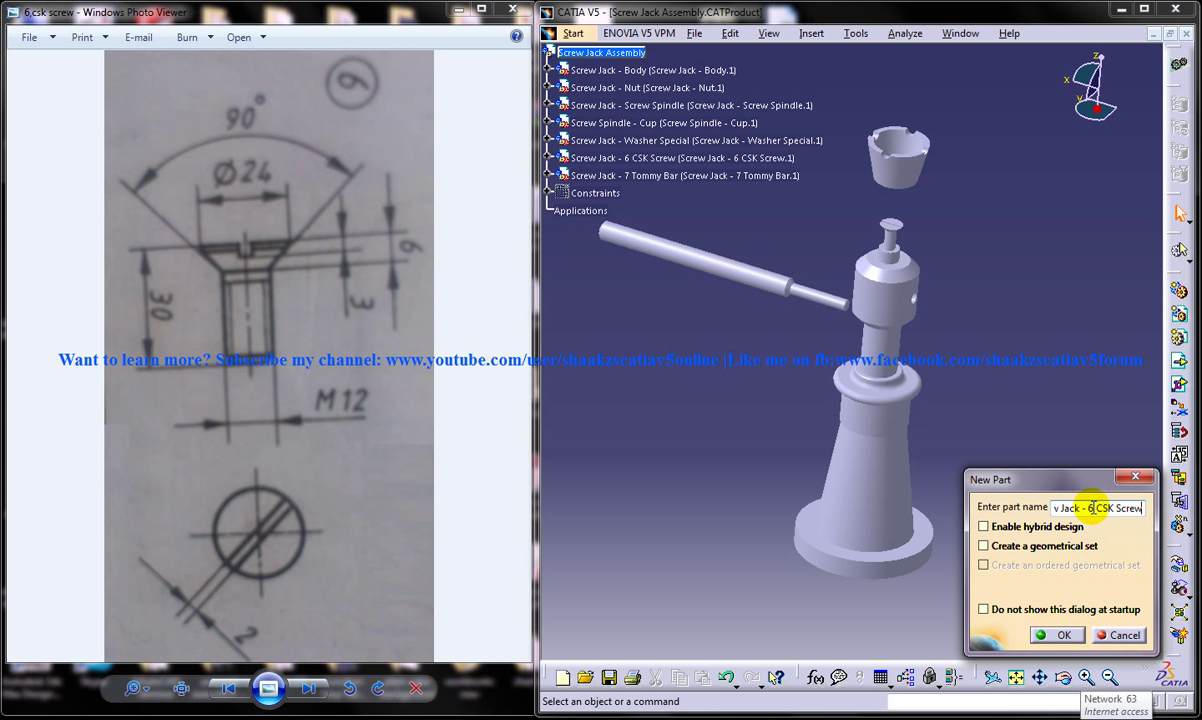
pyautogui.click(1064, 635)
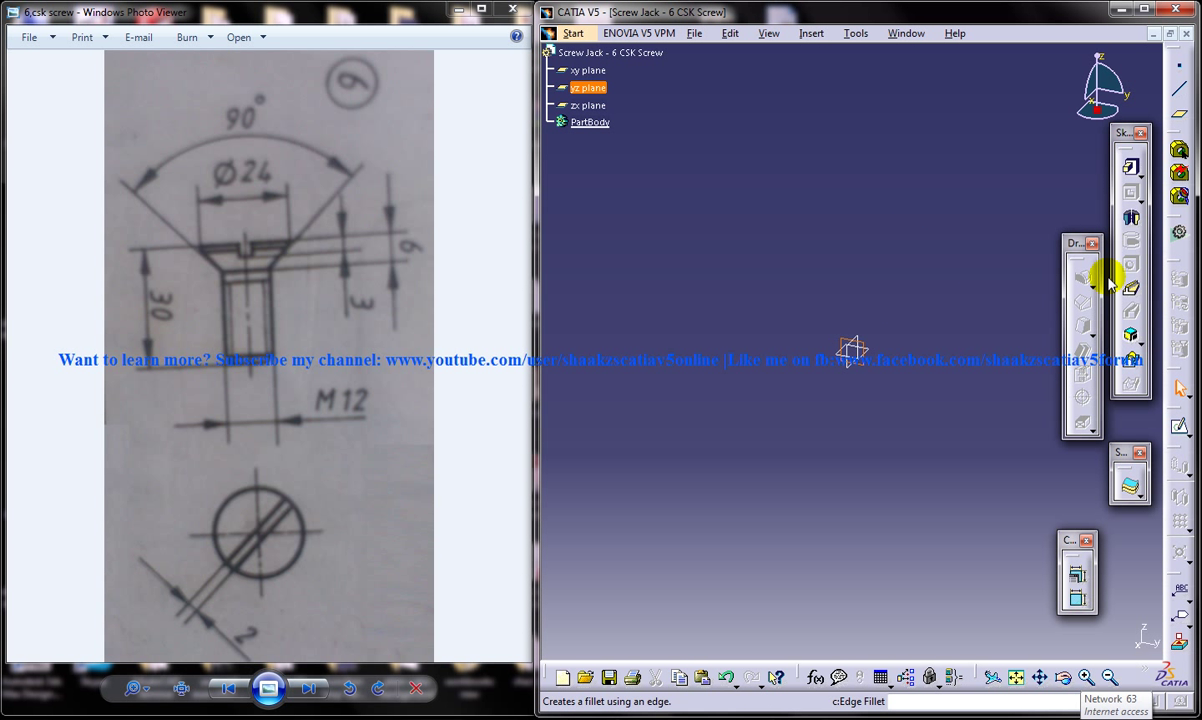
# - On the yz plane, sketch a closed five-line half-profile of the countersunk screw from the origin, about 56 mm tall with a shank about 12 mm wide
pyautogui.click(1130, 167)
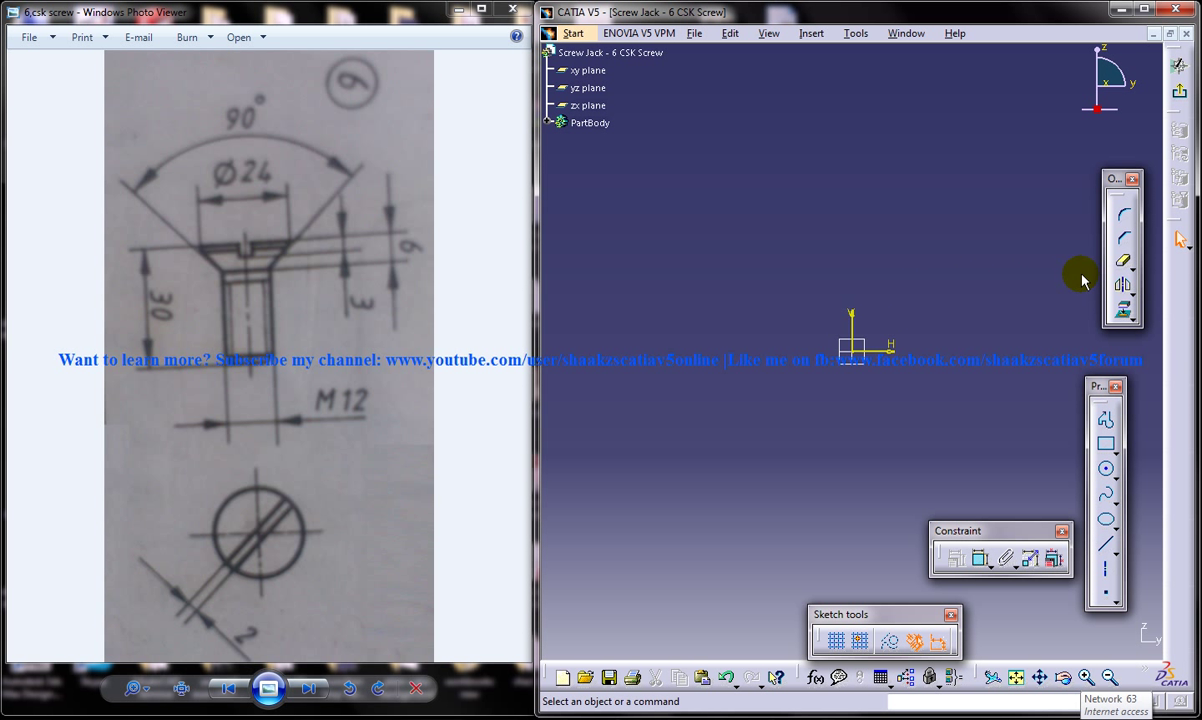
pyautogui.click(1106, 419)
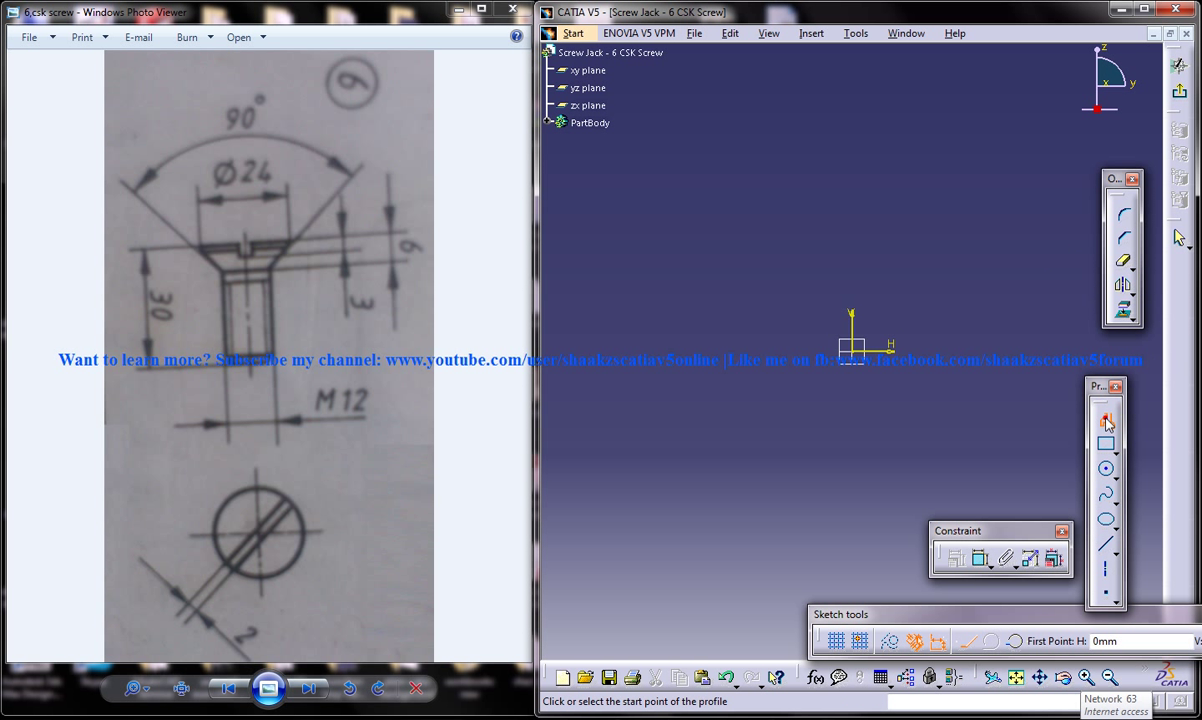
pyautogui.click(919, 209)
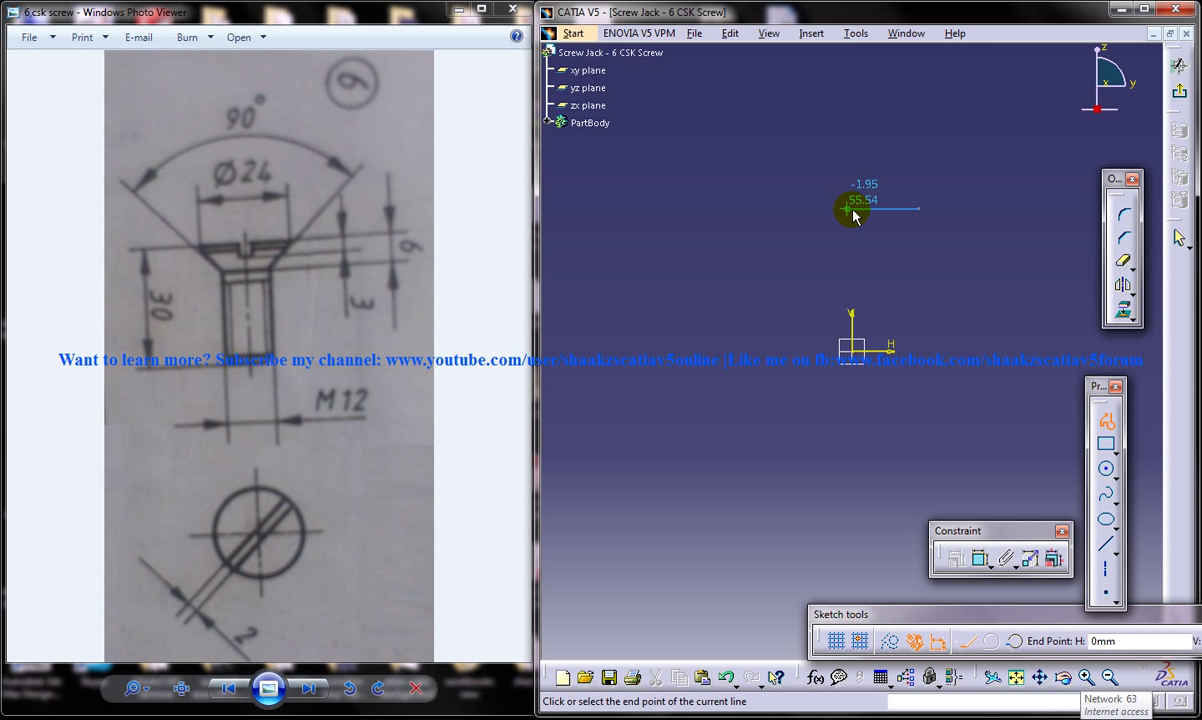
pyautogui.click(853, 208)
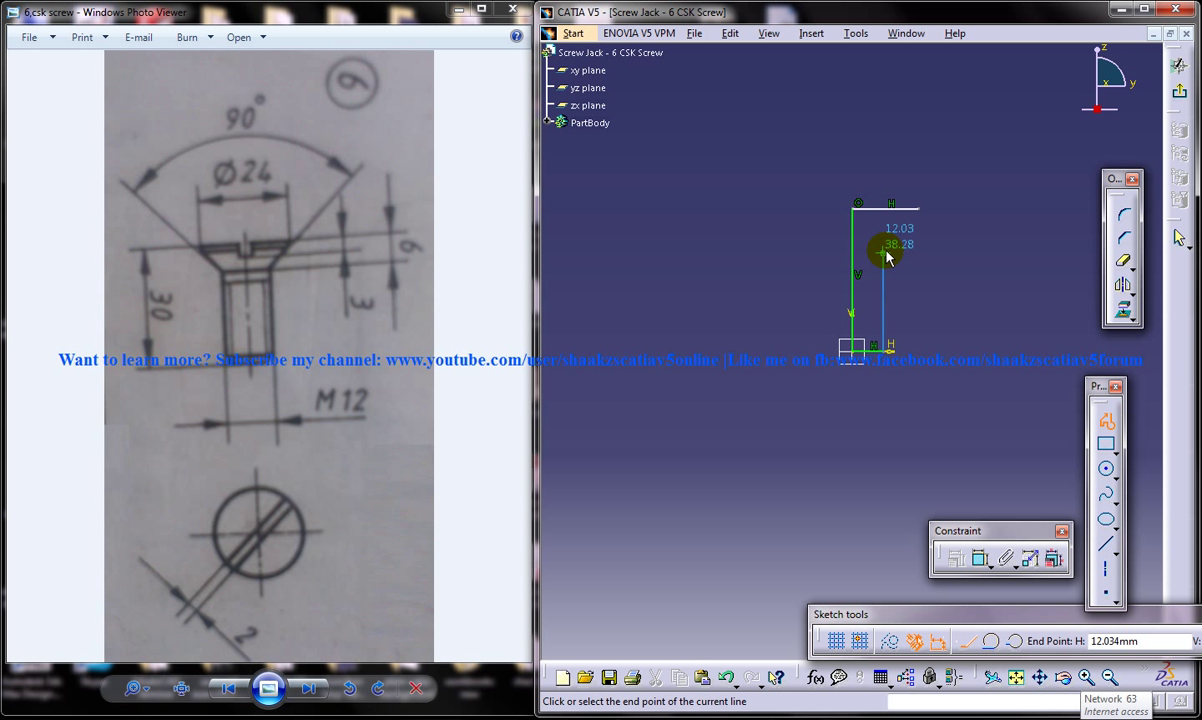
pyautogui.click(906, 210)
pyautogui.moveTo(920, 230)
pyautogui.mouseDown(button='middle')
pyautogui.moveTo(993, 255)
pyautogui.moveTo(978, 210)
pyautogui.moveTo(936, 317)
pyautogui.moveTo(963, 285)
pyautogui.moveTo(966, 274)
pyautogui.moveTo(882, 378)
pyautogui.mouseUp(button='middle')
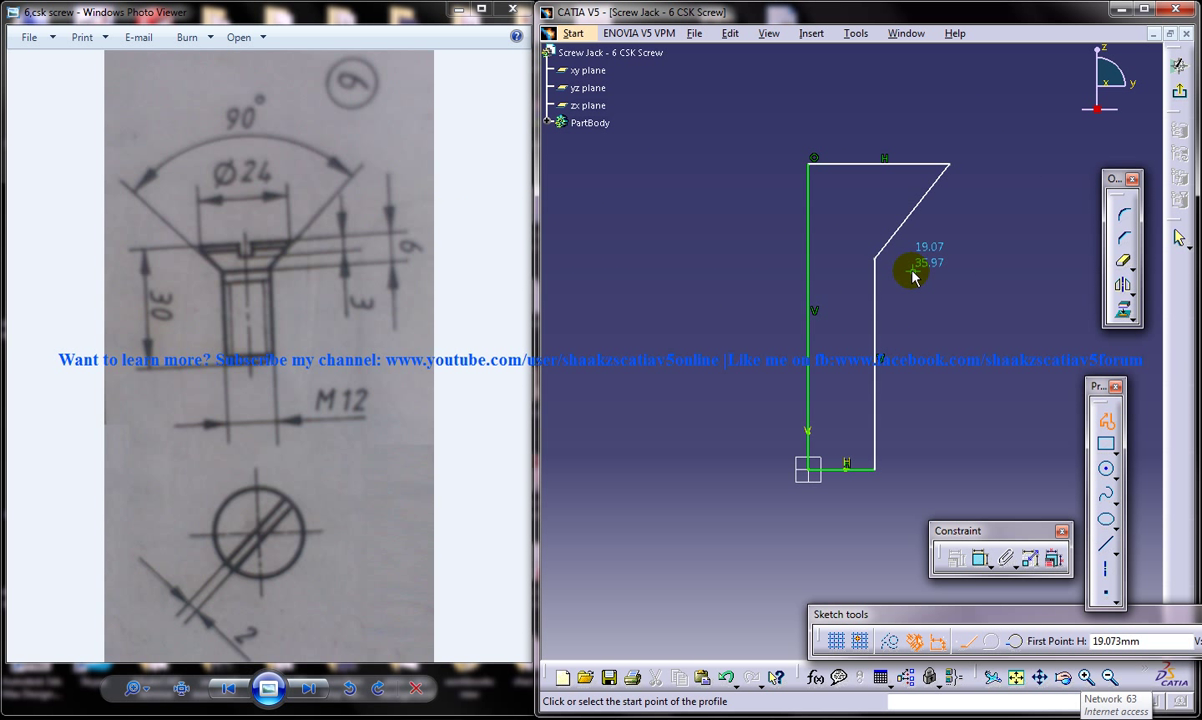
# - Constrain the angle between the sloped head edge and the vertical axis to 45 degrees
pyautogui.moveTo(915, 276)
pyautogui.mouseDown(button='middle')
pyautogui.moveTo(927, 270)
pyautogui.moveTo(930, 300)
pyautogui.mouseUp(button='middle')
pyautogui.click(980, 558)
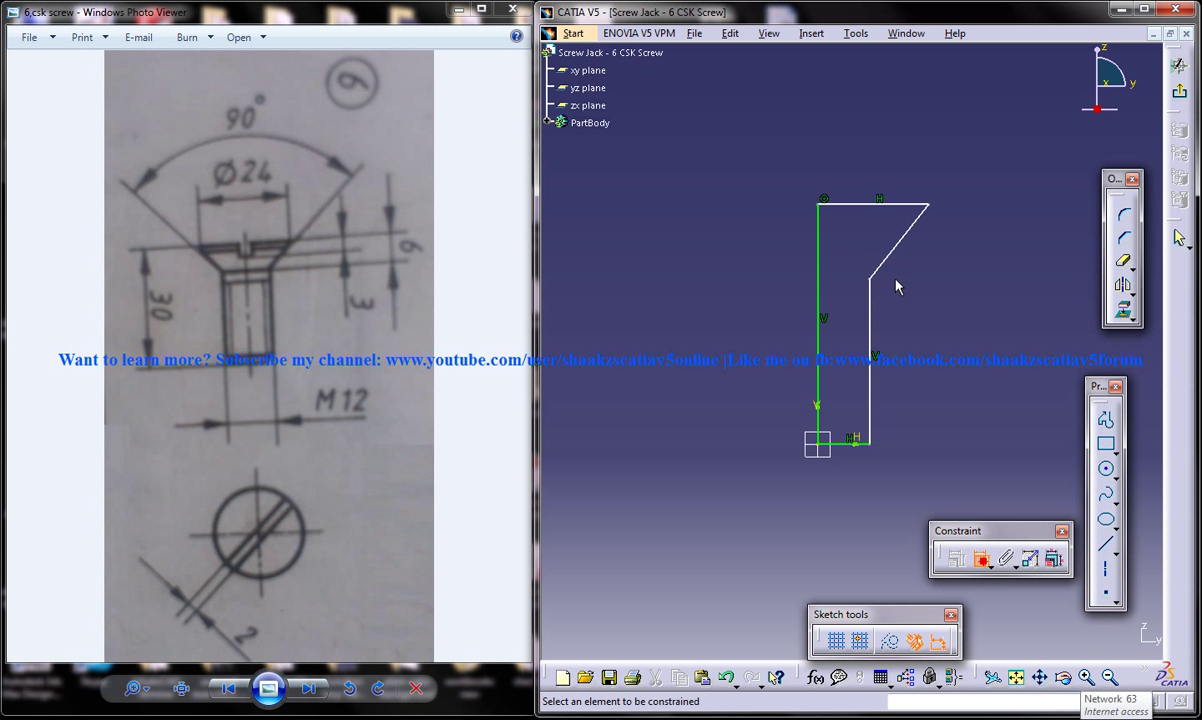
pyautogui.click(906, 233)
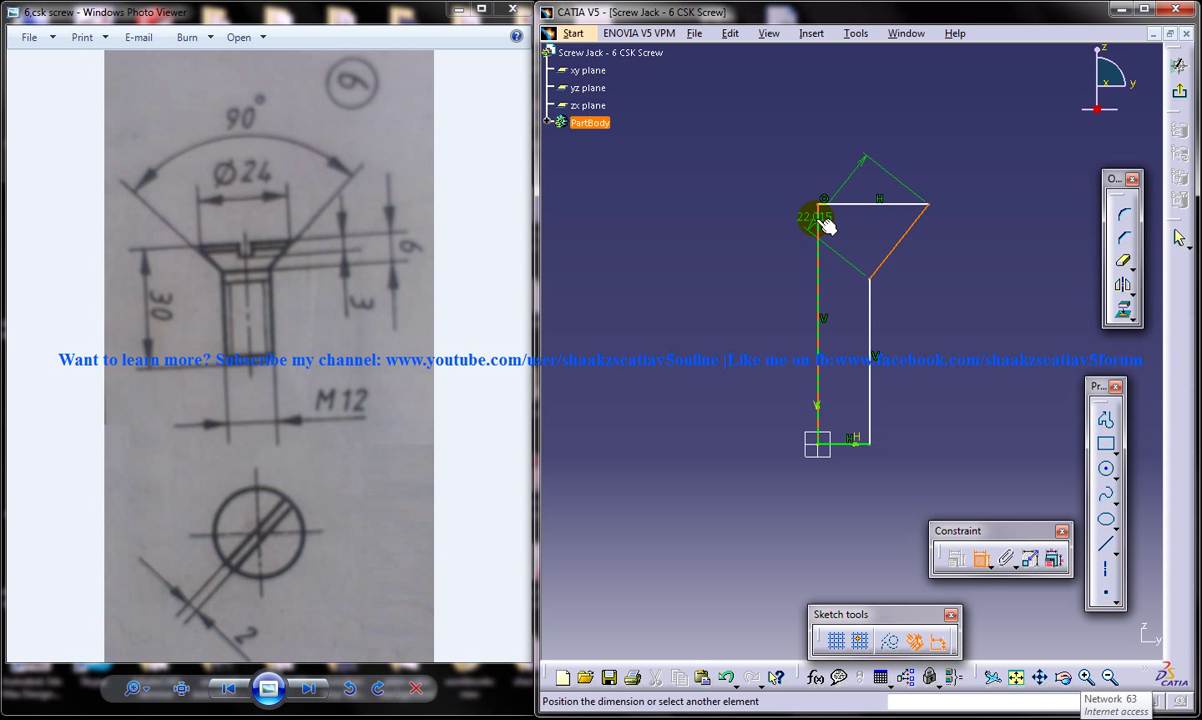
pyautogui.click(848, 145)
pyautogui.doubleClick(866, 143)
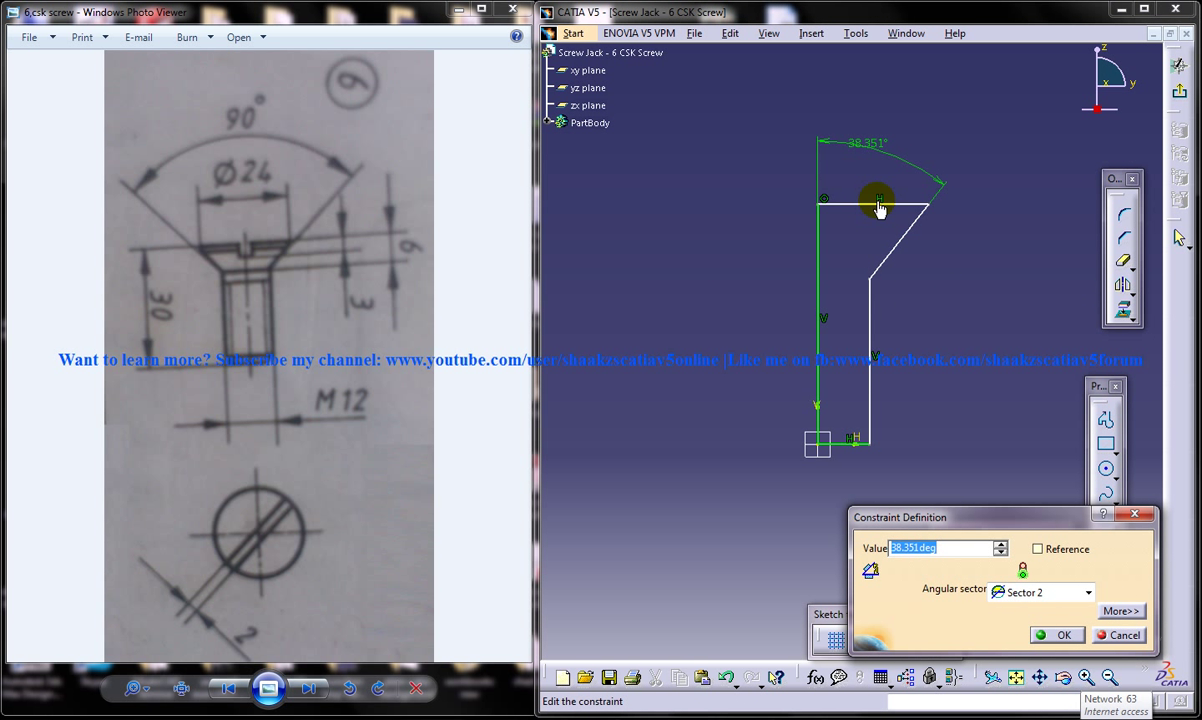
pyautogui.write('45')
pyautogui.press('Return')
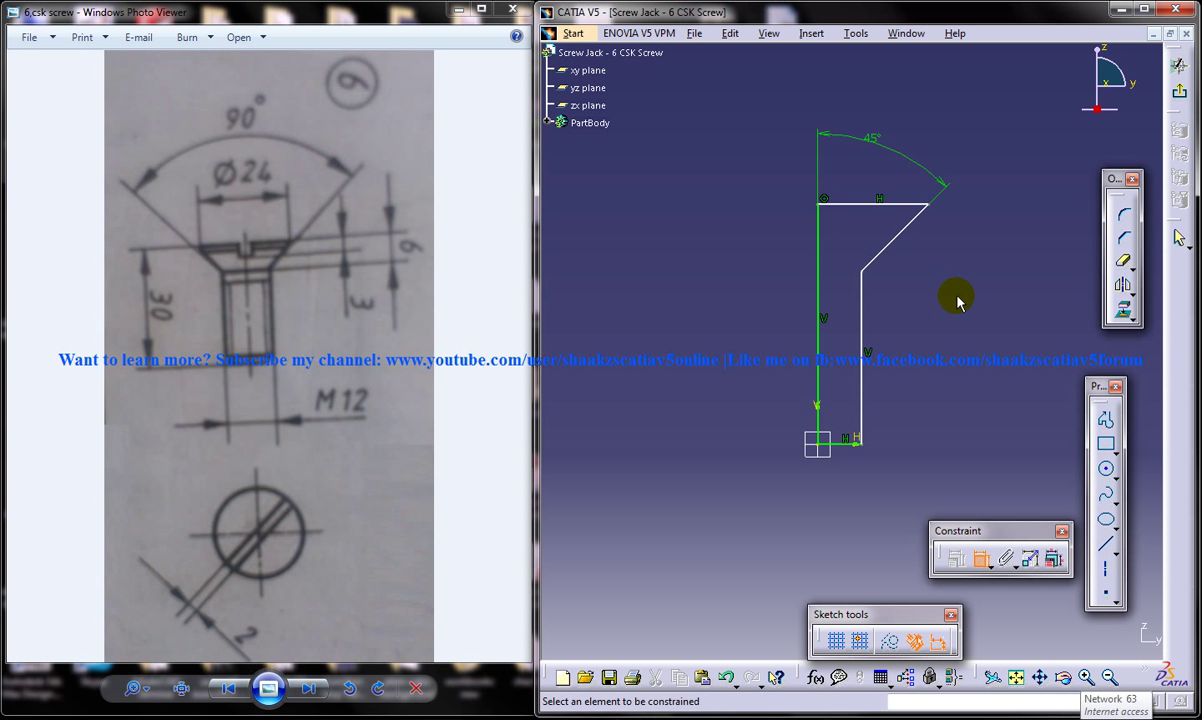
# - Dimension the shank's bottom edge and set its length to 6 mm
pyautogui.moveTo(980, 318); pyautogui.dragTo(931, 352, button='middle')
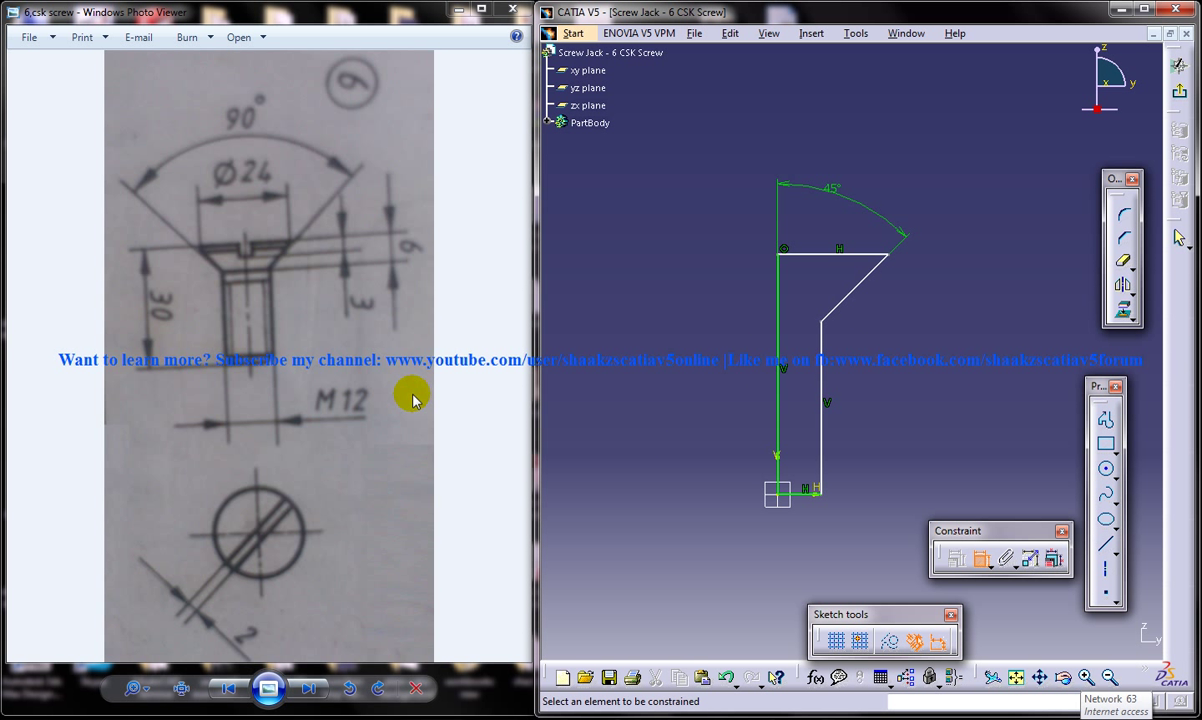
pyautogui.click(810, 507)
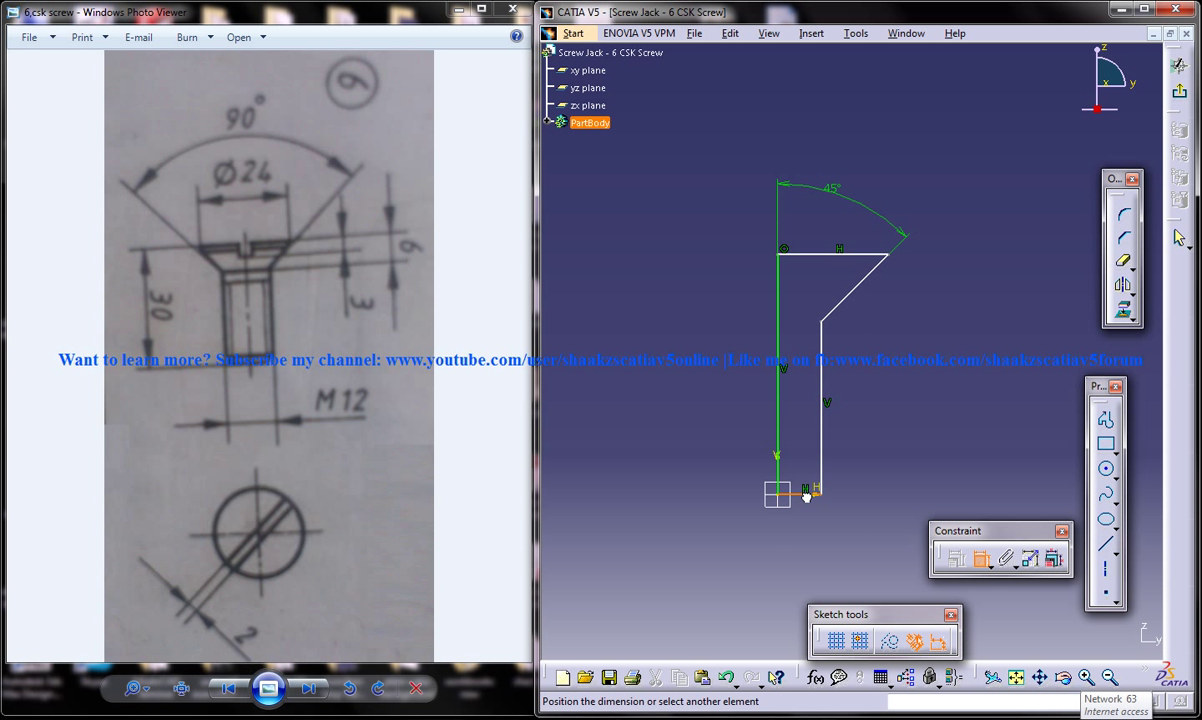
pyautogui.click(810, 528)
pyautogui.doubleClick(810, 528)
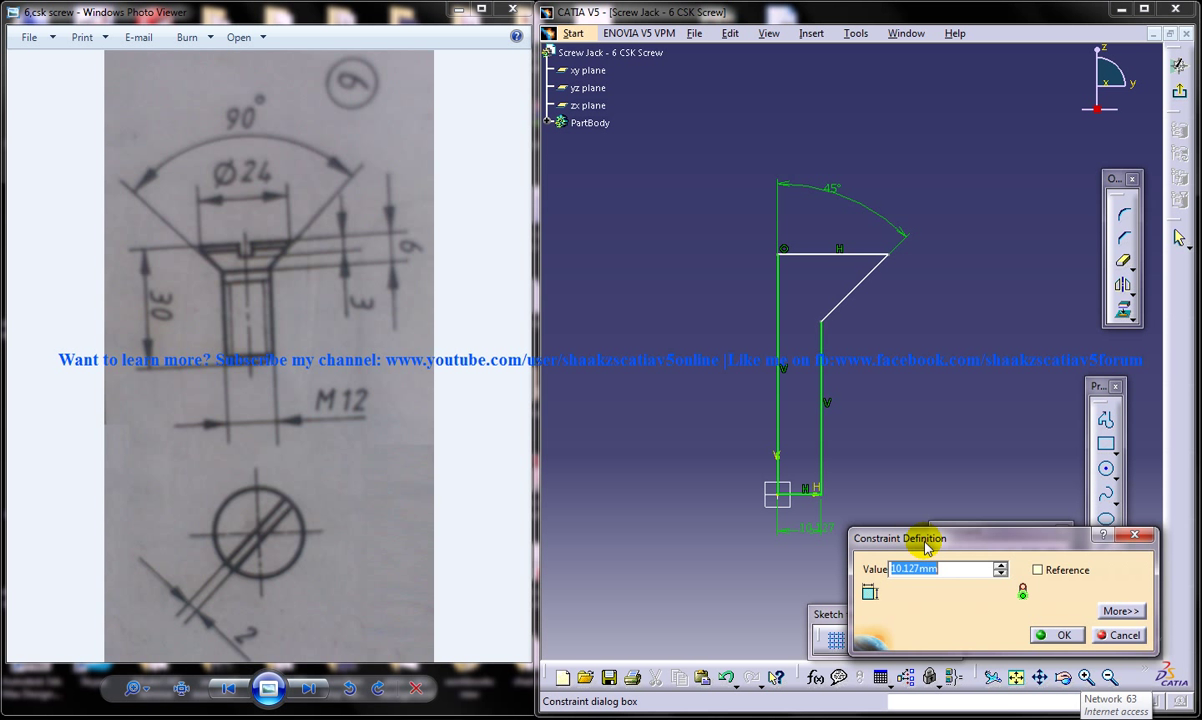
pyautogui.press('Return')
# - Dimension the head height from the lower end of the slope to the top edge and set it to 6 mm
pyautogui.moveTo(925, 408)
pyautogui.mouseDown(button='middle')
pyautogui.moveTo(849, 341)
pyautogui.moveTo(838, 393)
pyautogui.mouseUp(button='middle')
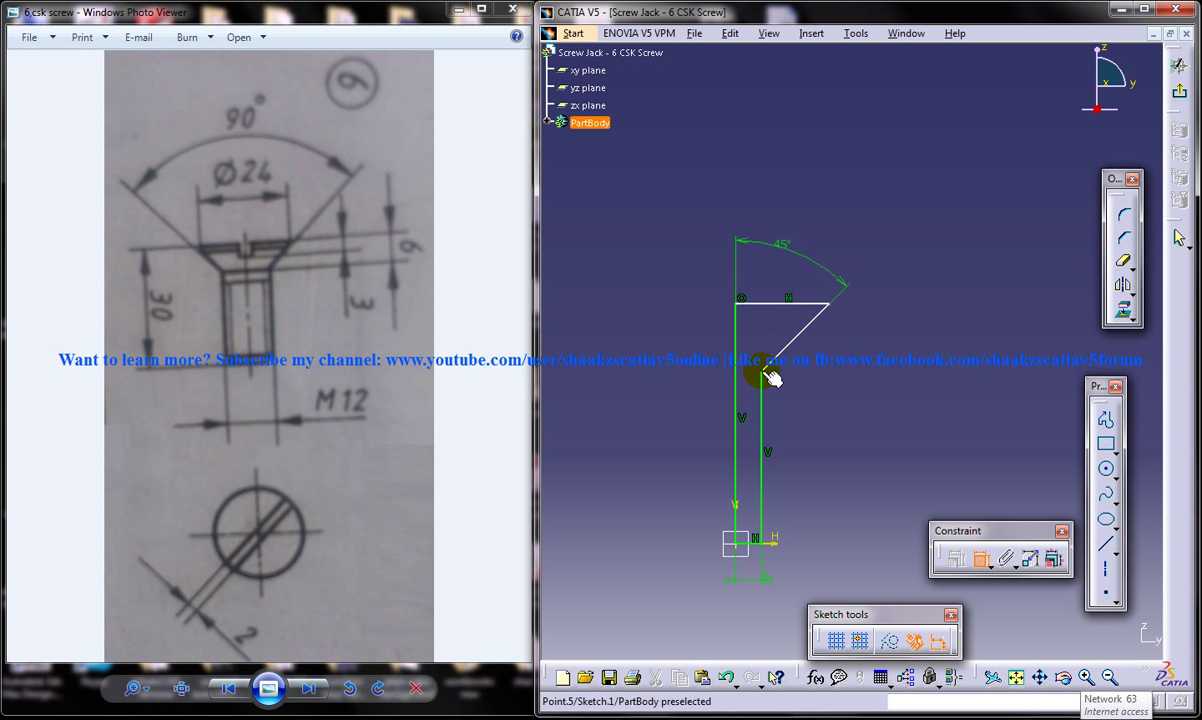
pyautogui.click(795, 304)
pyautogui.click(935, 333)
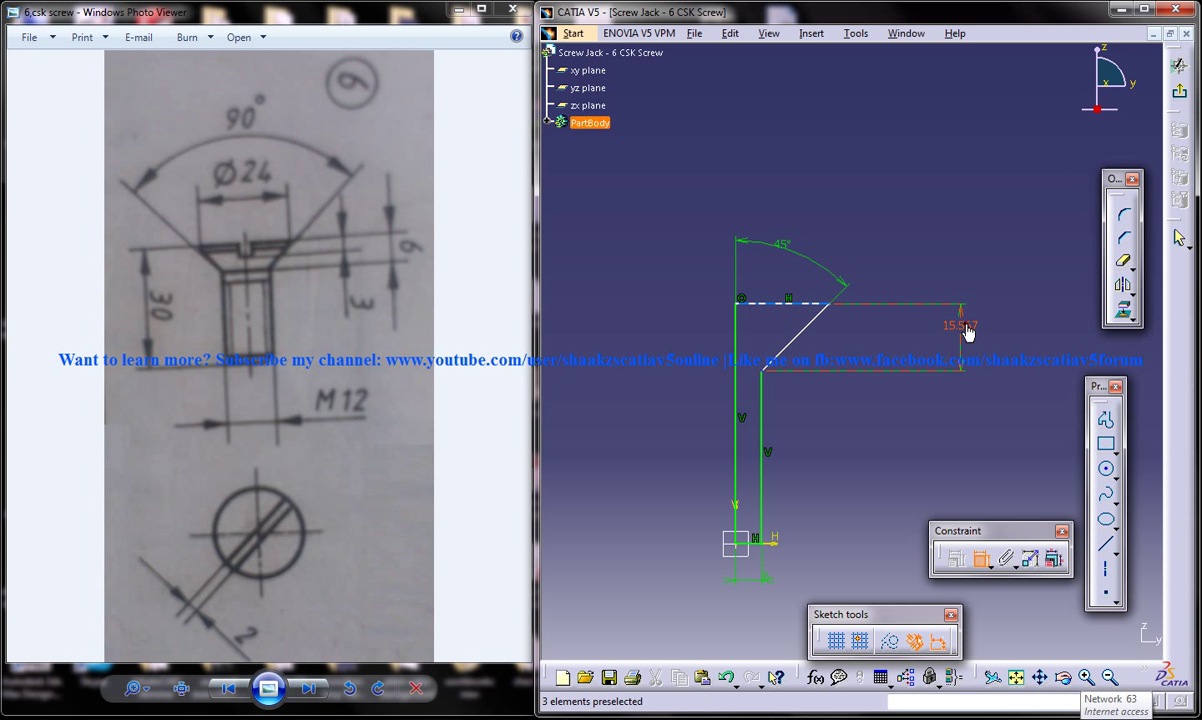
pyautogui.doubleClick(965, 328)
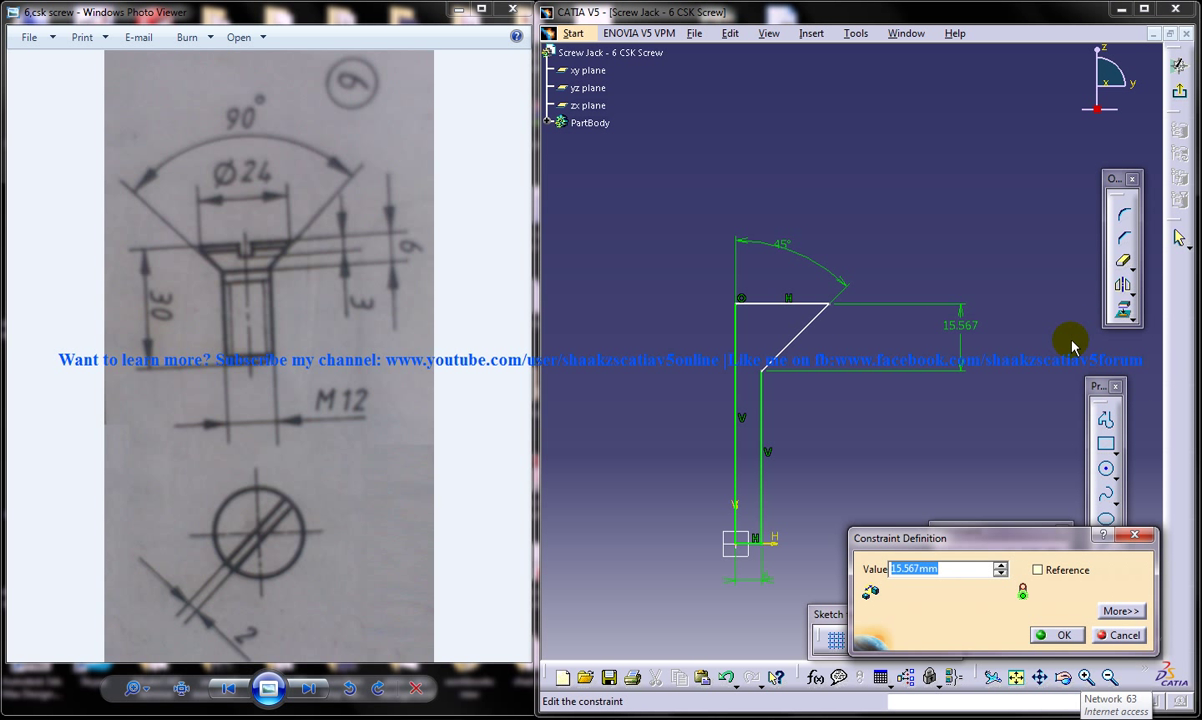
pyautogui.press('Return')
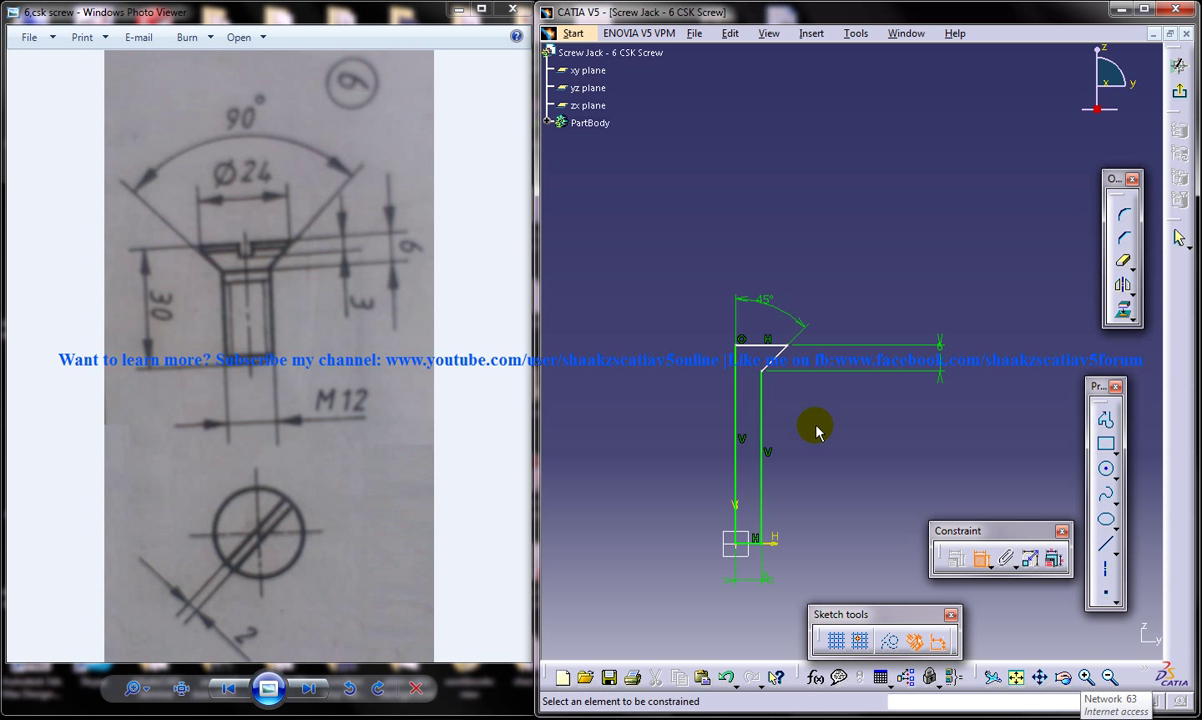
pyautogui.moveTo(813, 424)
pyautogui.mouseDown(button='middle')
pyautogui.moveTo(800, 385)
pyautogui.moveTo(813, 451)
pyautogui.moveTo(815, 404)
pyautogui.mouseUp(button='middle')
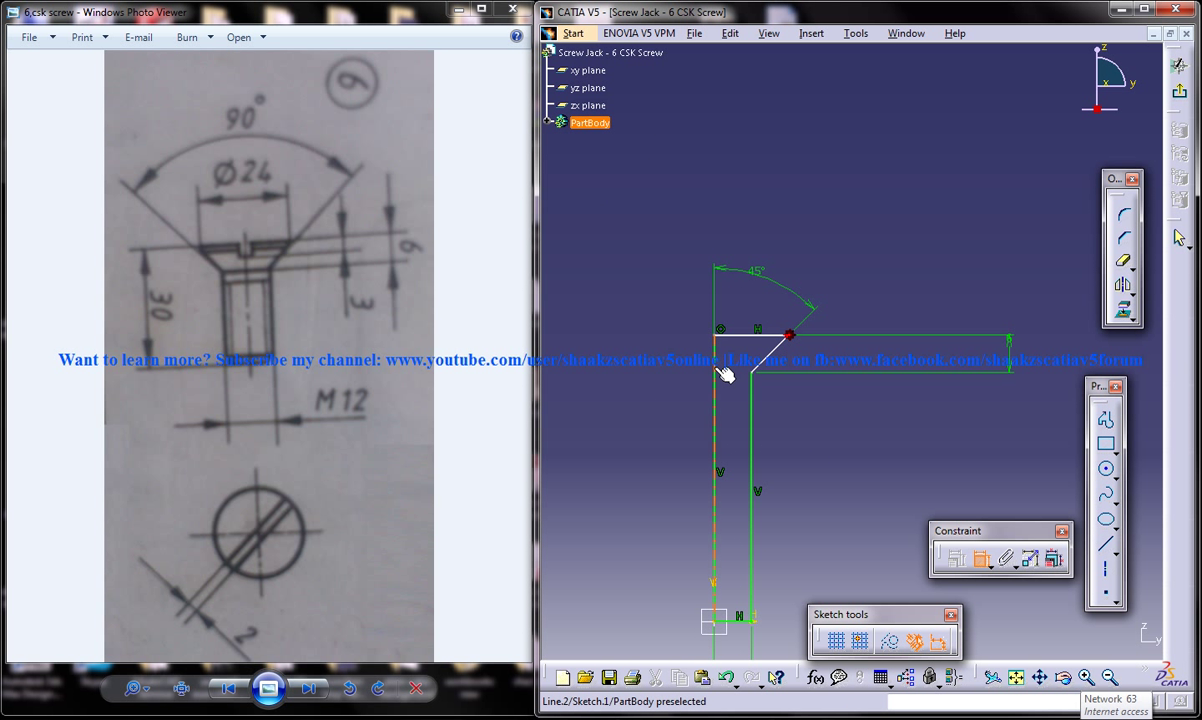
pyautogui.click(735, 333)
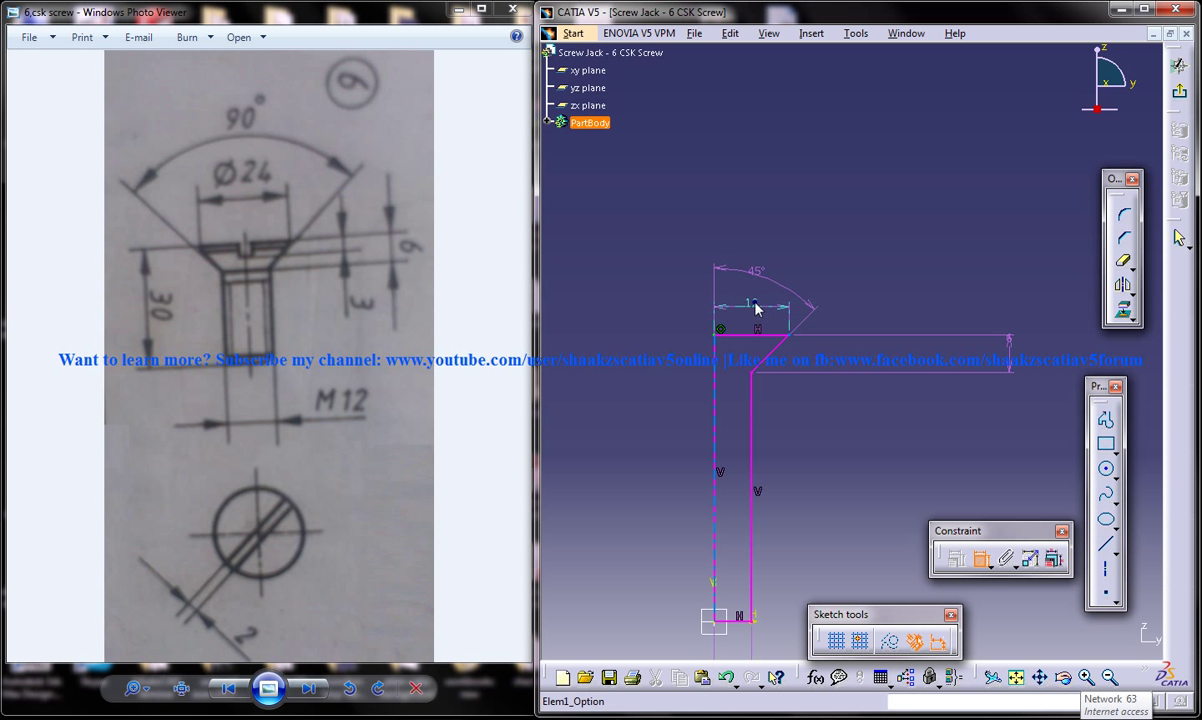
pyautogui.rightClick(770, 378)
pyautogui.click(800, 595)
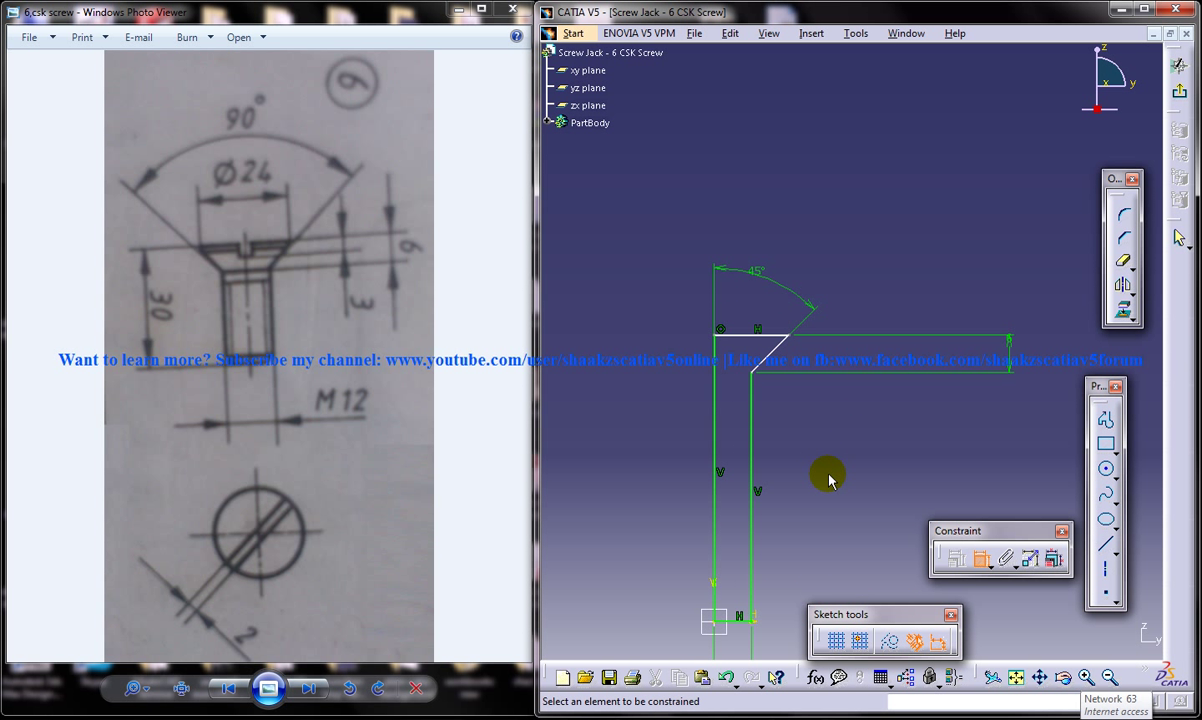
# - Dimension the profile's vertical axis edge and set the overall screw length to 30 mm
pyautogui.moveTo(828, 480)
pyautogui.mouseDown(button='middle')
pyautogui.moveTo(805, 443)
pyautogui.moveTo(782, 483)
pyautogui.moveTo(786, 408)
pyautogui.moveTo(781, 443)
pyautogui.moveTo(800, 402)
pyautogui.moveTo(757, 310)
pyautogui.mouseUp(button='middle')
pyautogui.click(752, 312)
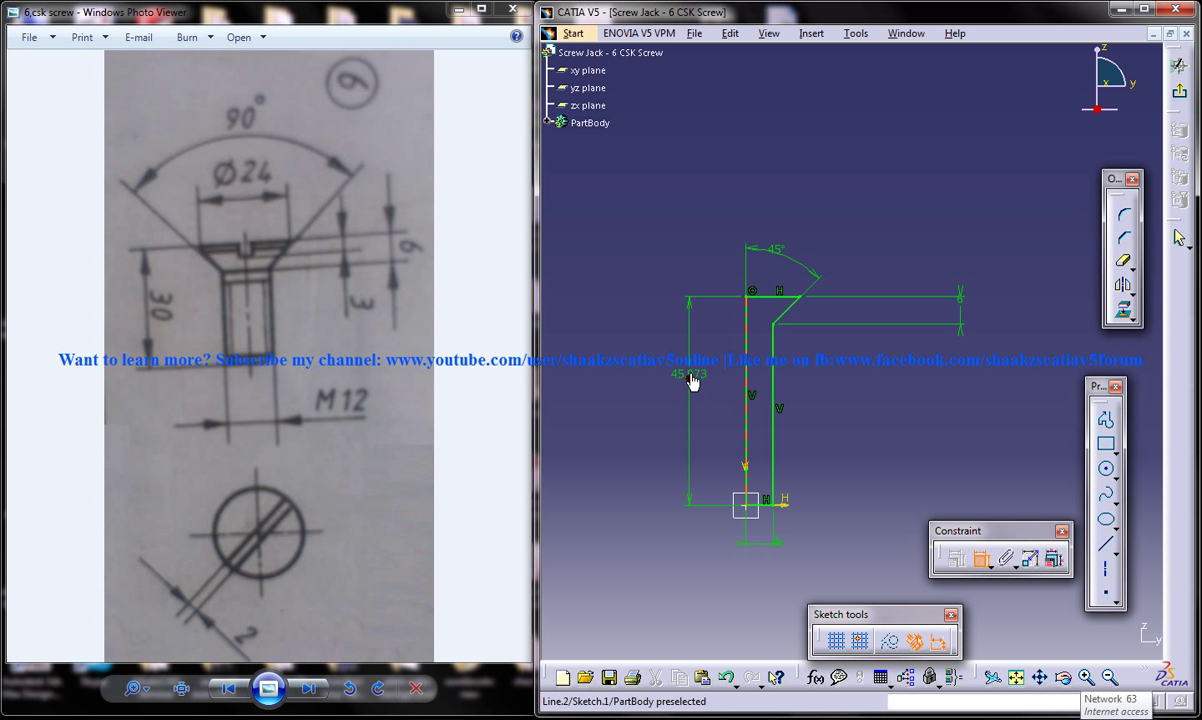
pyautogui.doubleClick(690, 376)
pyautogui.write('30mm')
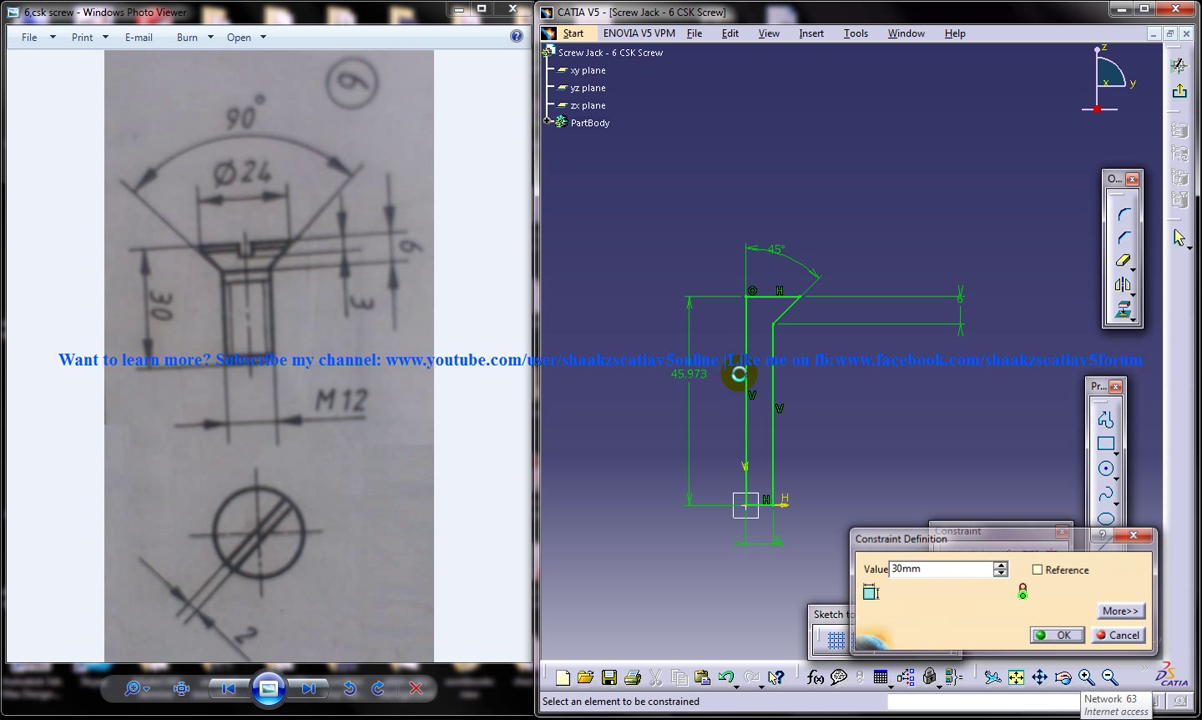
pyautogui.press('Return')
# - Check the screw profile with Sketch Analysis, close the report and exit the sketch
pyautogui.moveTo(848, 456)
pyautogui.mouseDown(button='middle')
pyautogui.moveTo(846, 429)
pyautogui.moveTo(818, 472)
pyautogui.moveTo(832, 370)
pyautogui.mouseUp(button='middle')
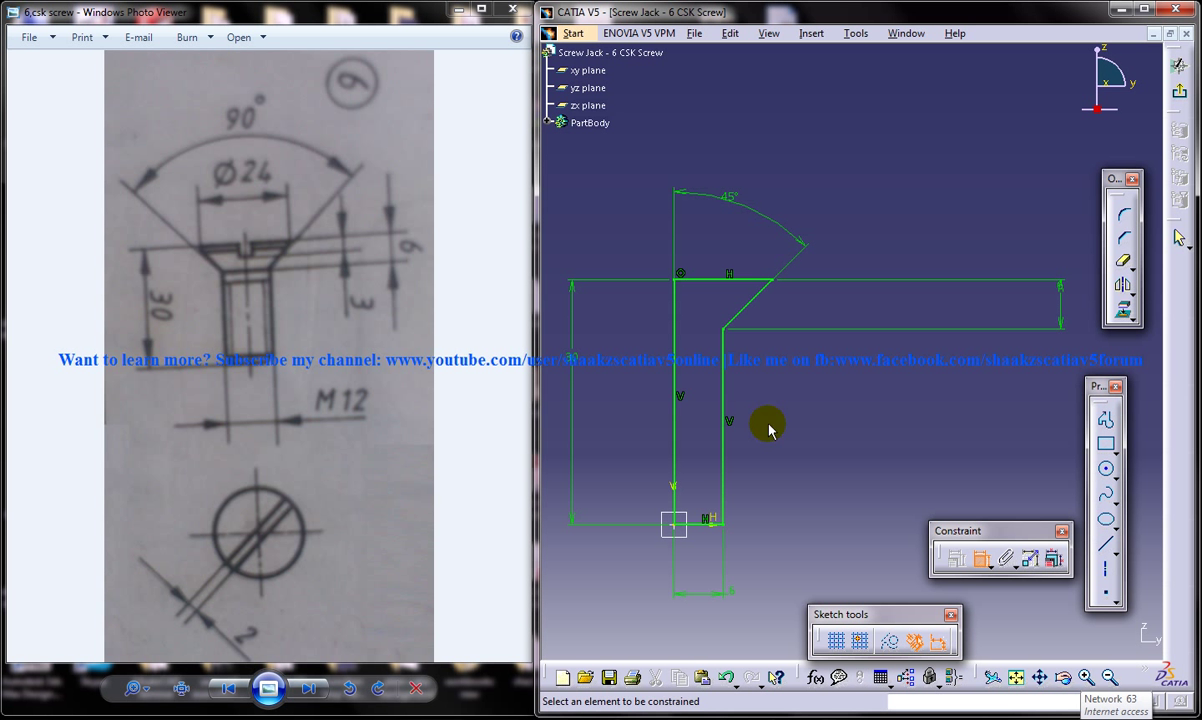
pyautogui.click(854, 33)
pyautogui.click(860, 268)
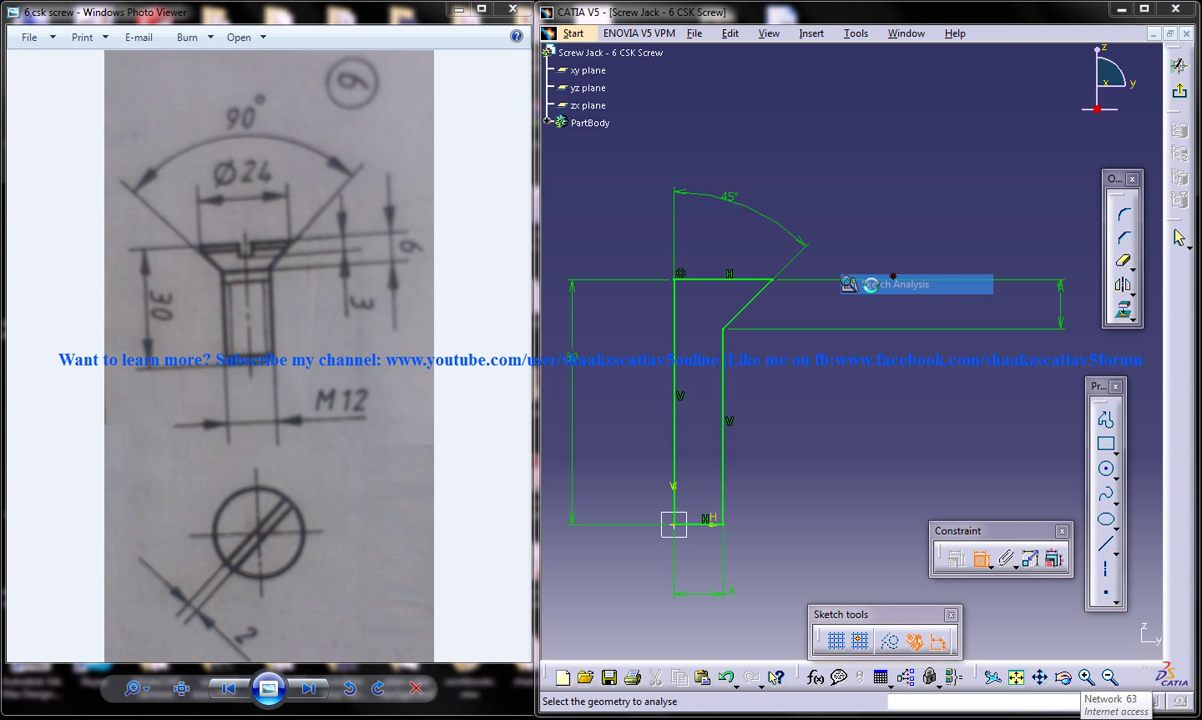
pyautogui.moveTo(357, 127); pyautogui.dragTo(429, 127)
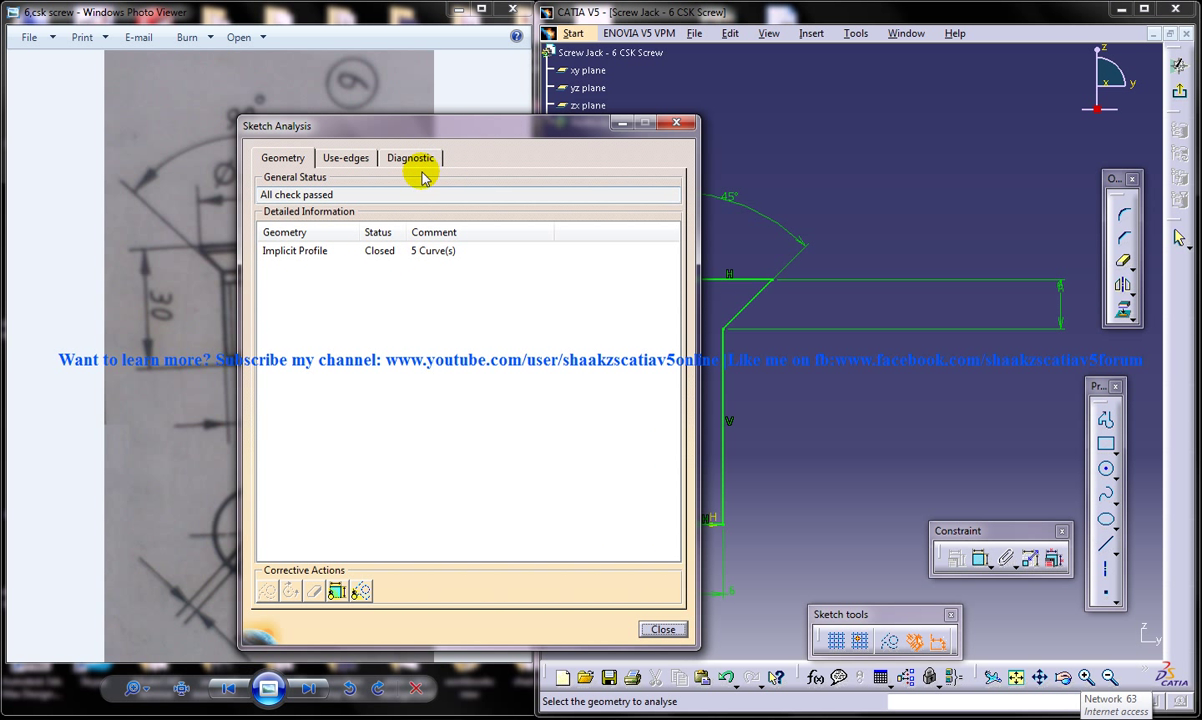
pyautogui.moveTo(466, 128); pyautogui.dragTo(514, 128)
pyautogui.click(701, 628)
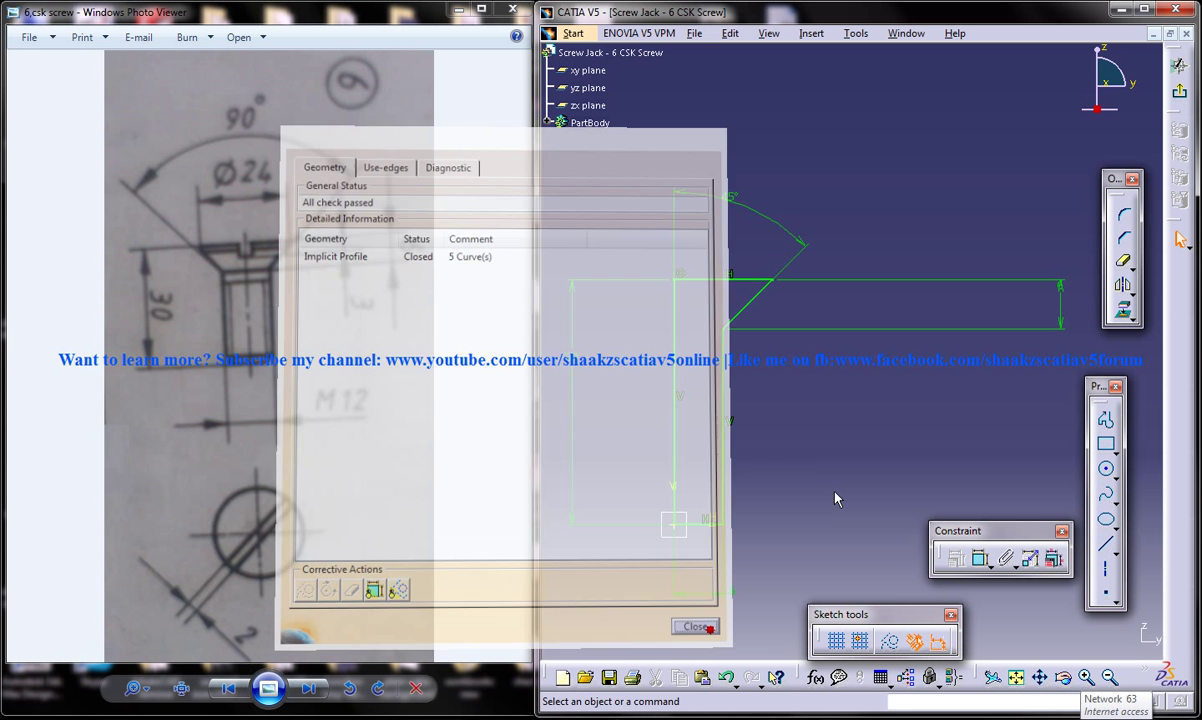
pyautogui.click(1180, 92)
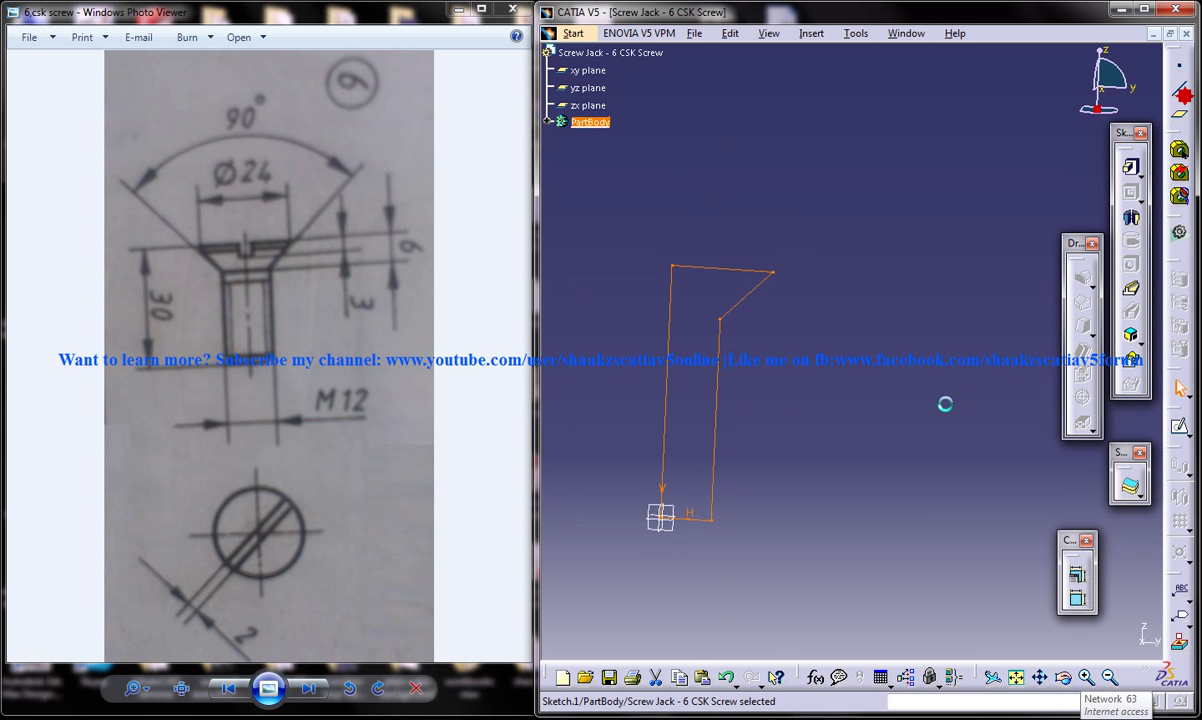
# - Revolve the closed half-profile sketch 360 degrees about the Z axis with Shaft to form the screw body
pyautogui.click(1131, 217)
pyautogui.rightClick(1040, 569)
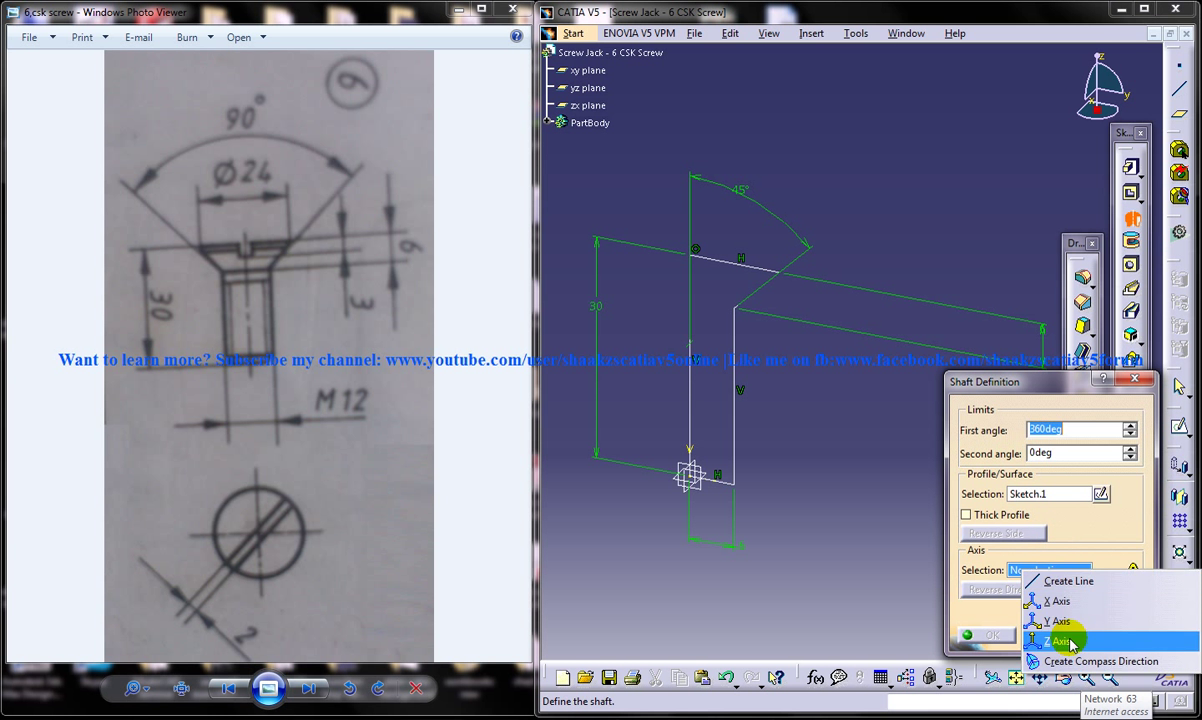
pyautogui.click(1058, 636)
pyautogui.click(993, 636)
pyautogui.moveTo(810, 408); pyautogui.dragTo(797, 349, button='middle')
pyautogui.click(549, 122)
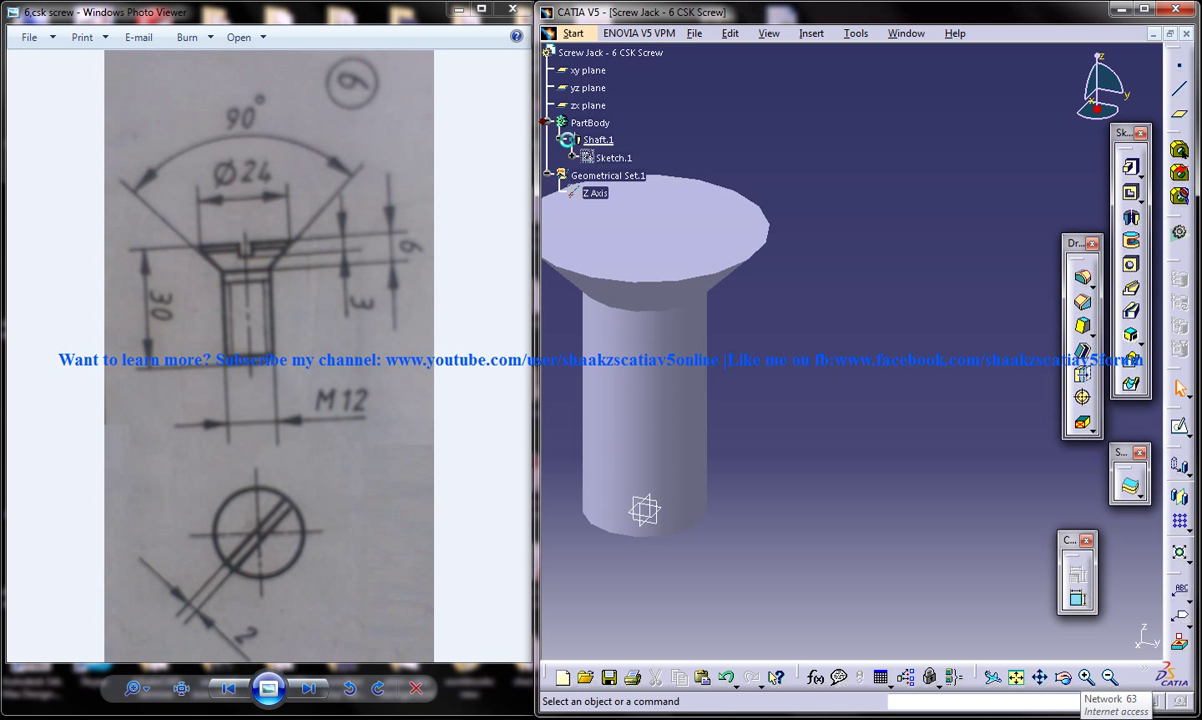
pyautogui.doubleClick(592, 157)
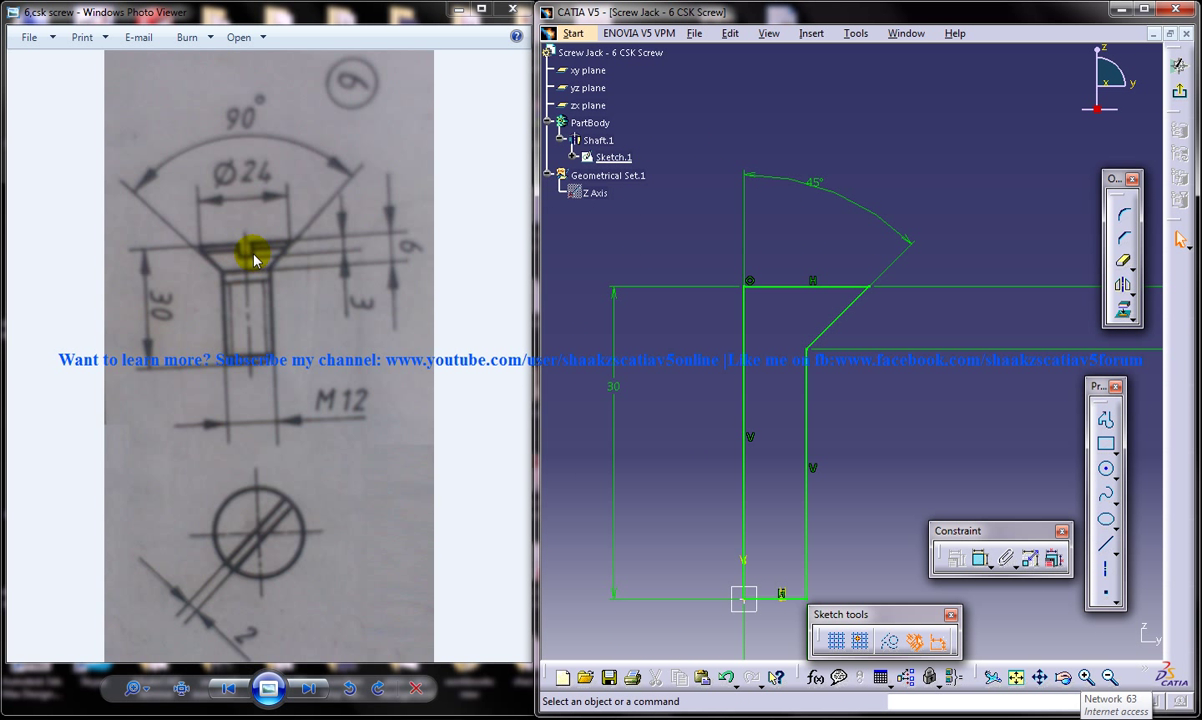
pyautogui.moveTo(805, 314)
pyautogui.mouseDown(button='middle')
pyautogui.moveTo(765, 317)
pyautogui.moveTo(799, 322)
pyautogui.moveTo(754, 267)
pyautogui.mouseUp(button='middle')
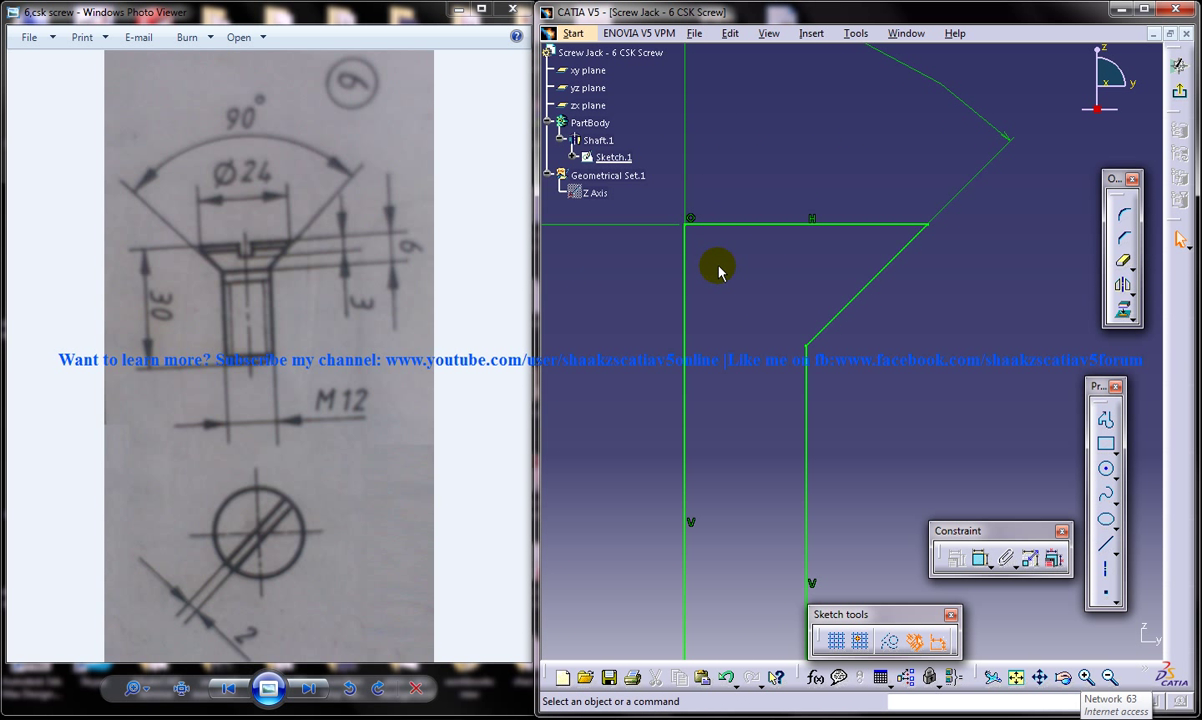
pyautogui.click(1179, 65)
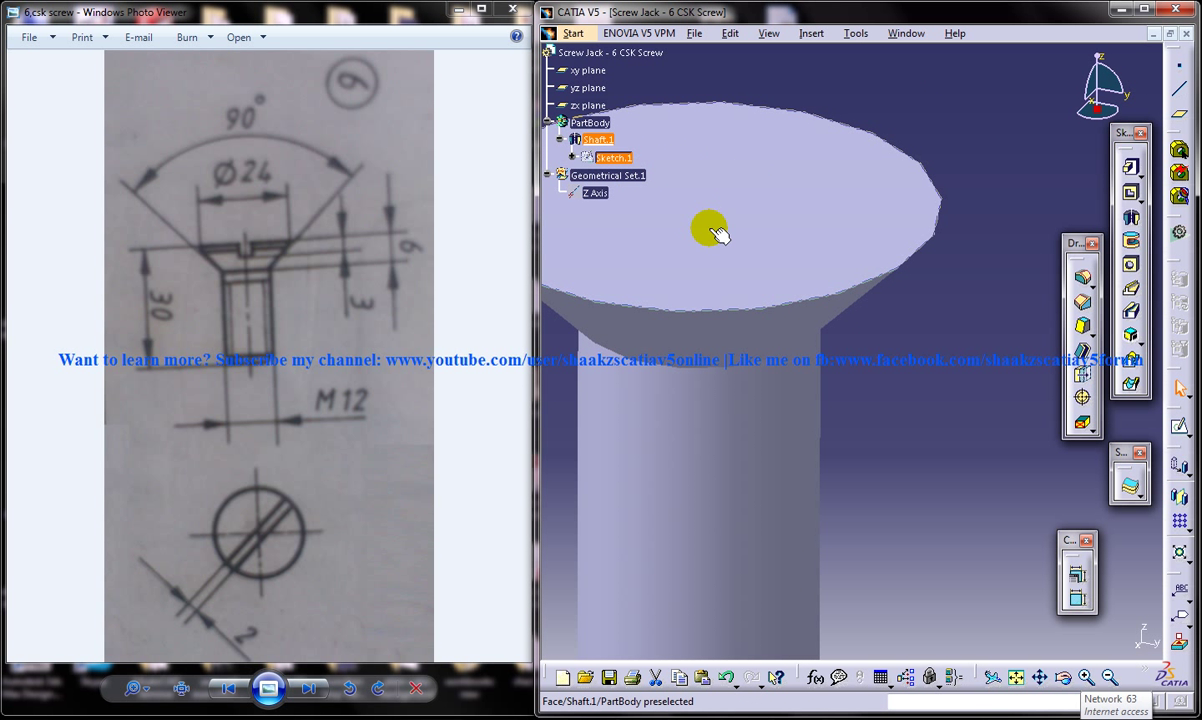
# - Start a sketch on the yz plane and draw a centered rectangle about 6.6 mm tall across the middle of the head's top edge
pyautogui.moveTo(968, 393); pyautogui.dragTo(966, 389, button='middle')
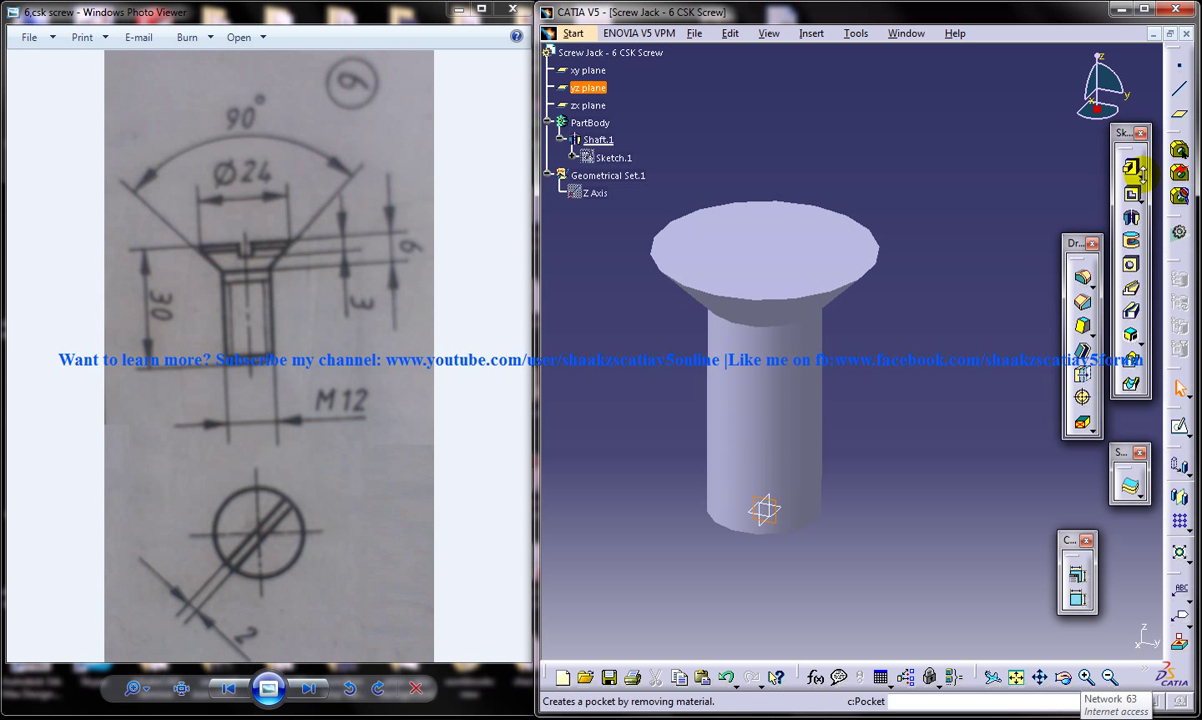
pyautogui.click(1131, 168)
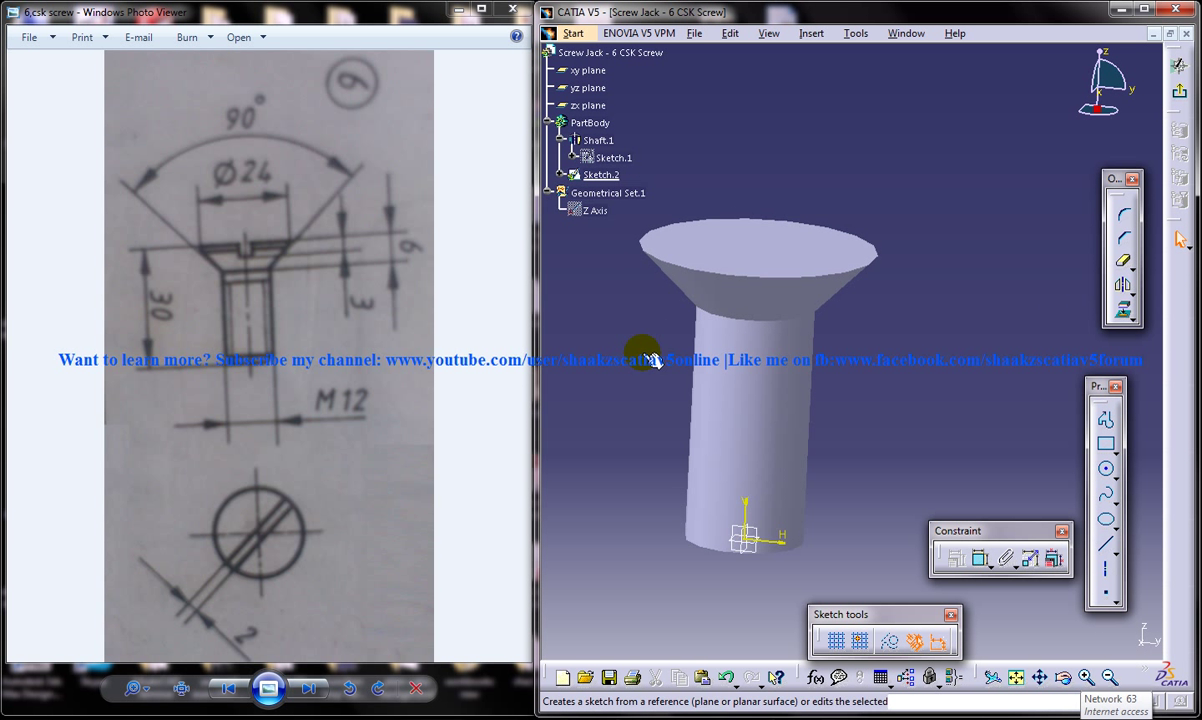
pyautogui.moveTo(617, 336); pyautogui.dragTo(697, 341, button='middle')
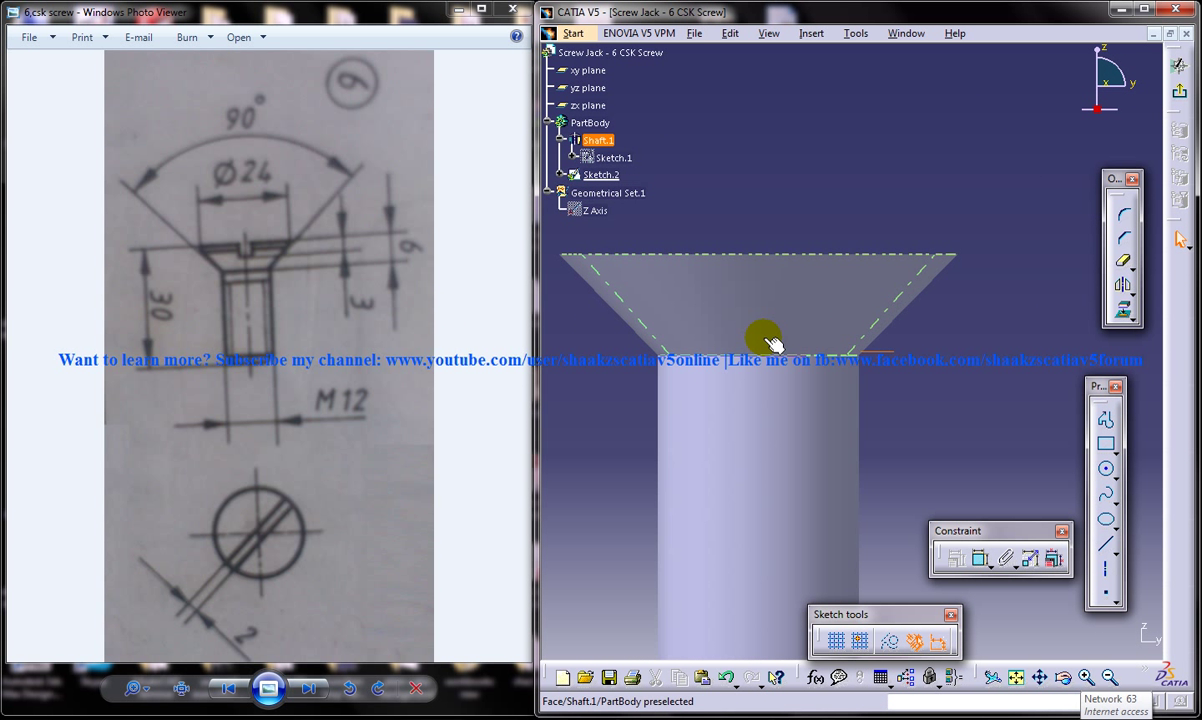
pyautogui.click(1115, 452)
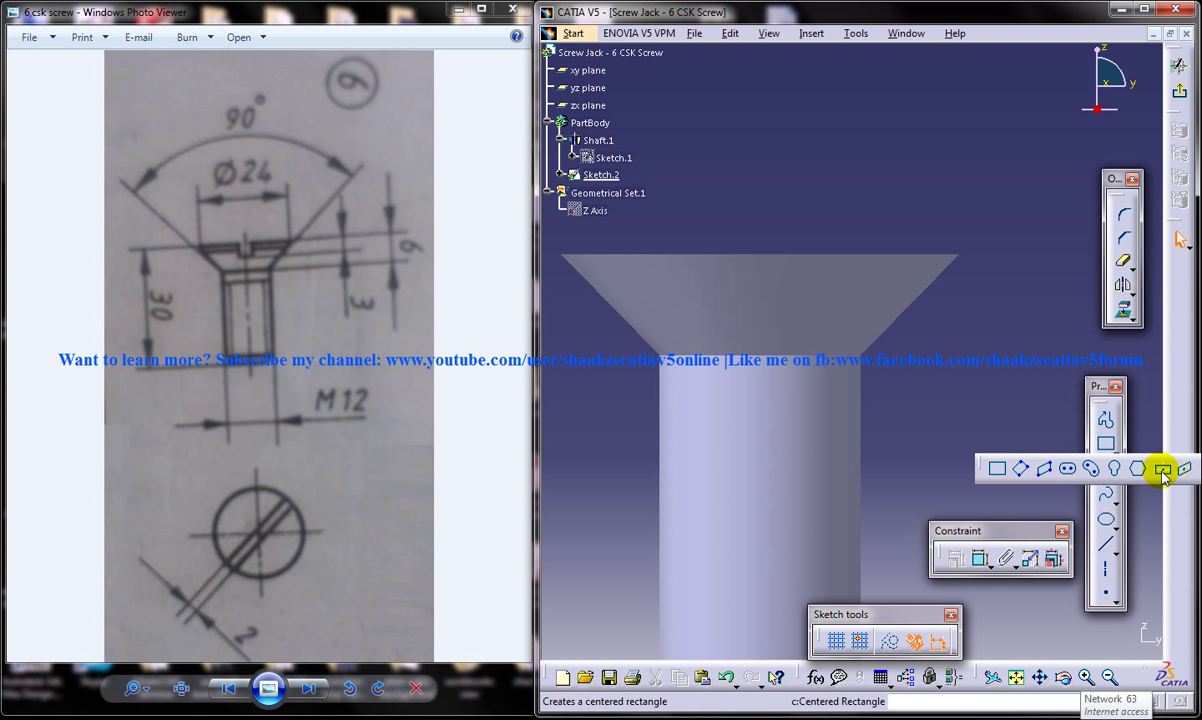
pyautogui.click(1162, 471)
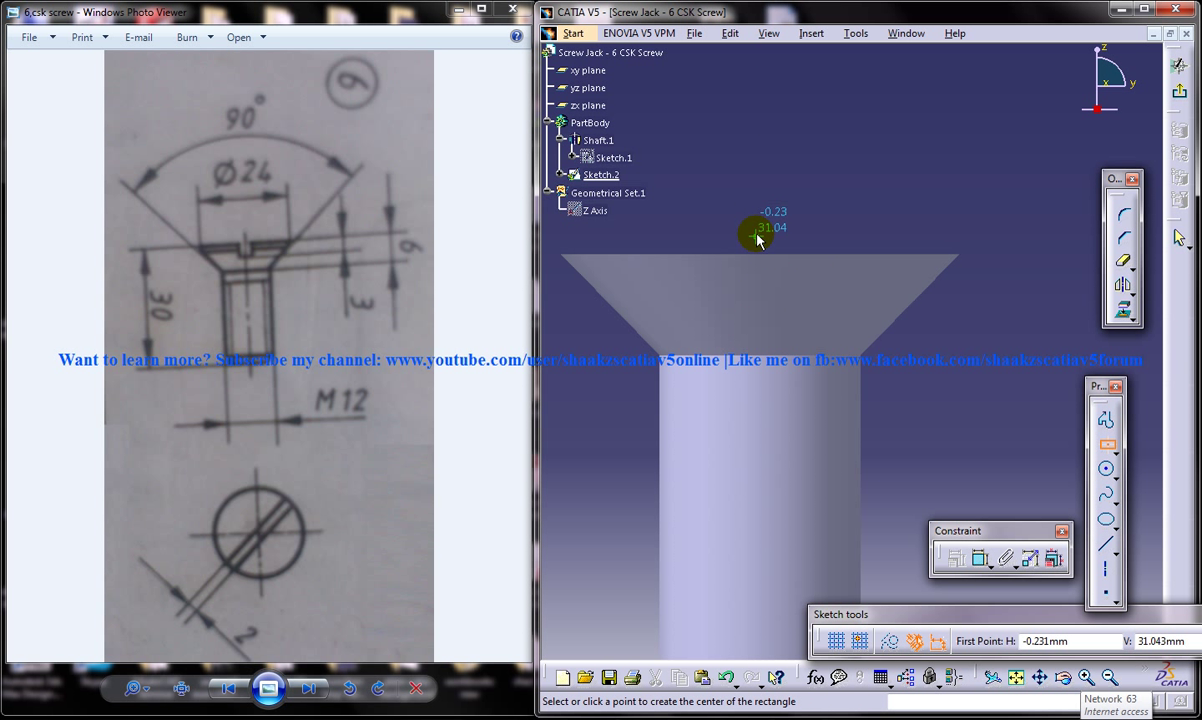
pyautogui.click(760, 228)
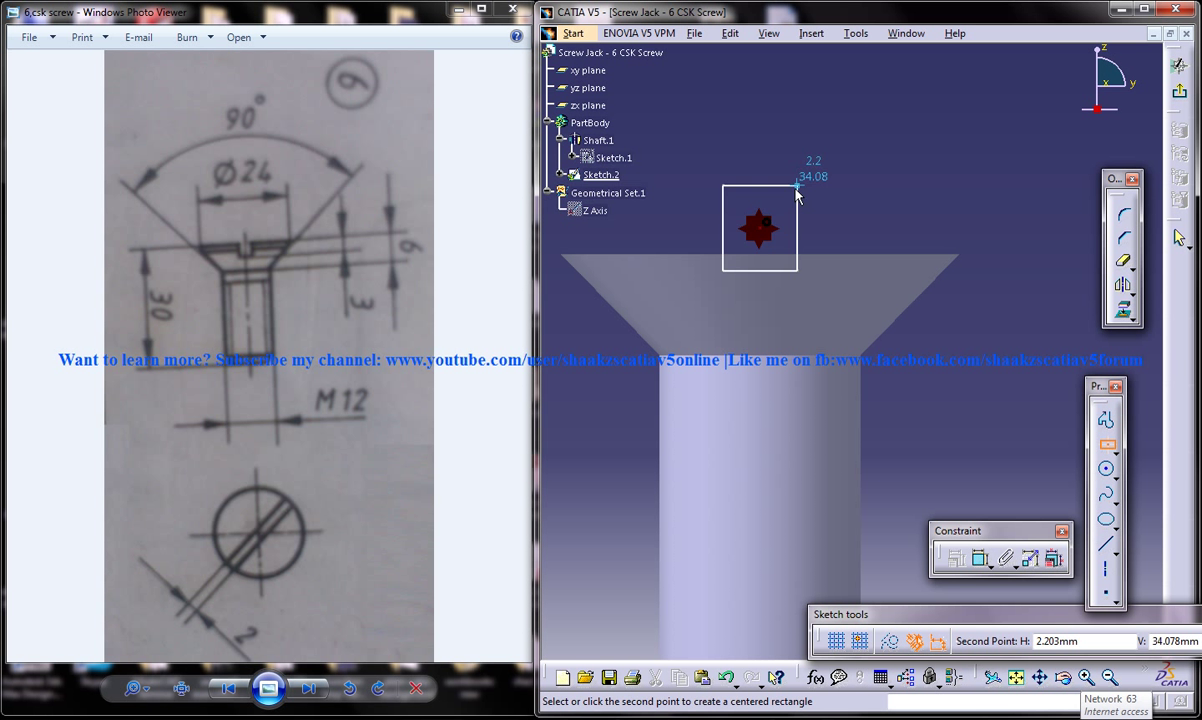
pyautogui.click(795, 283)
# - Dimension the slot rectangle's height and width, setting them to 3 mm and 2 mm
pyautogui.click(980, 559)
pyautogui.click(795, 201)
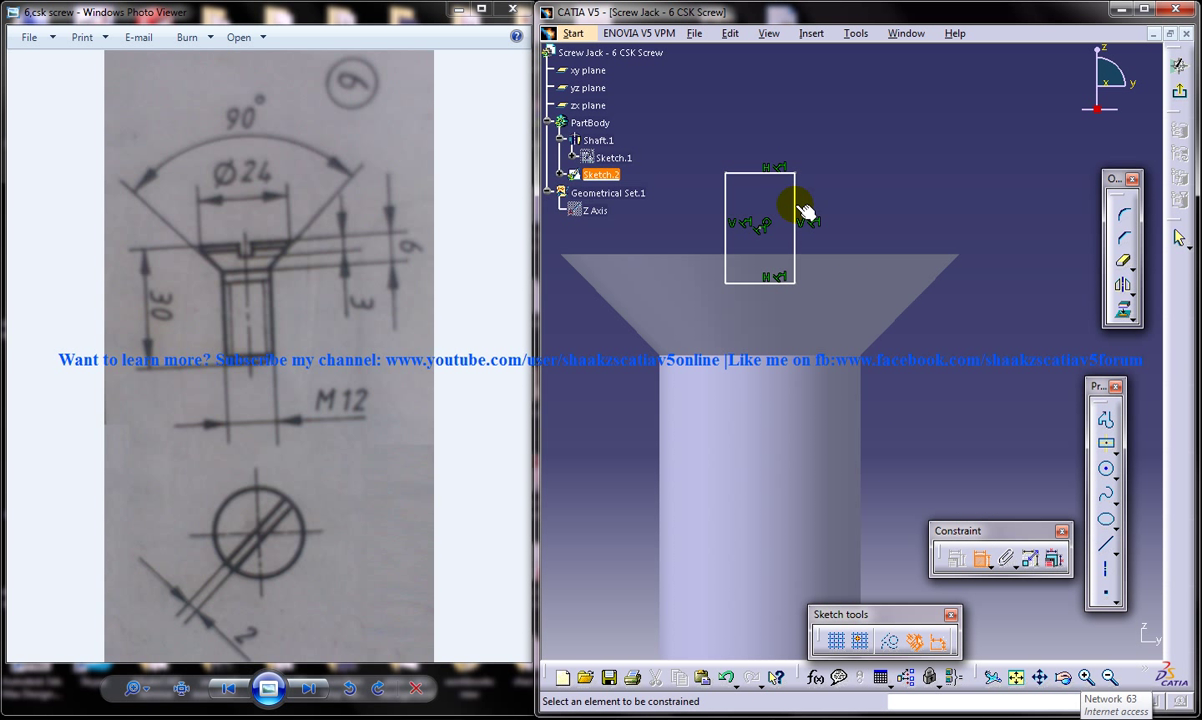
pyautogui.doubleClick(840, 197)
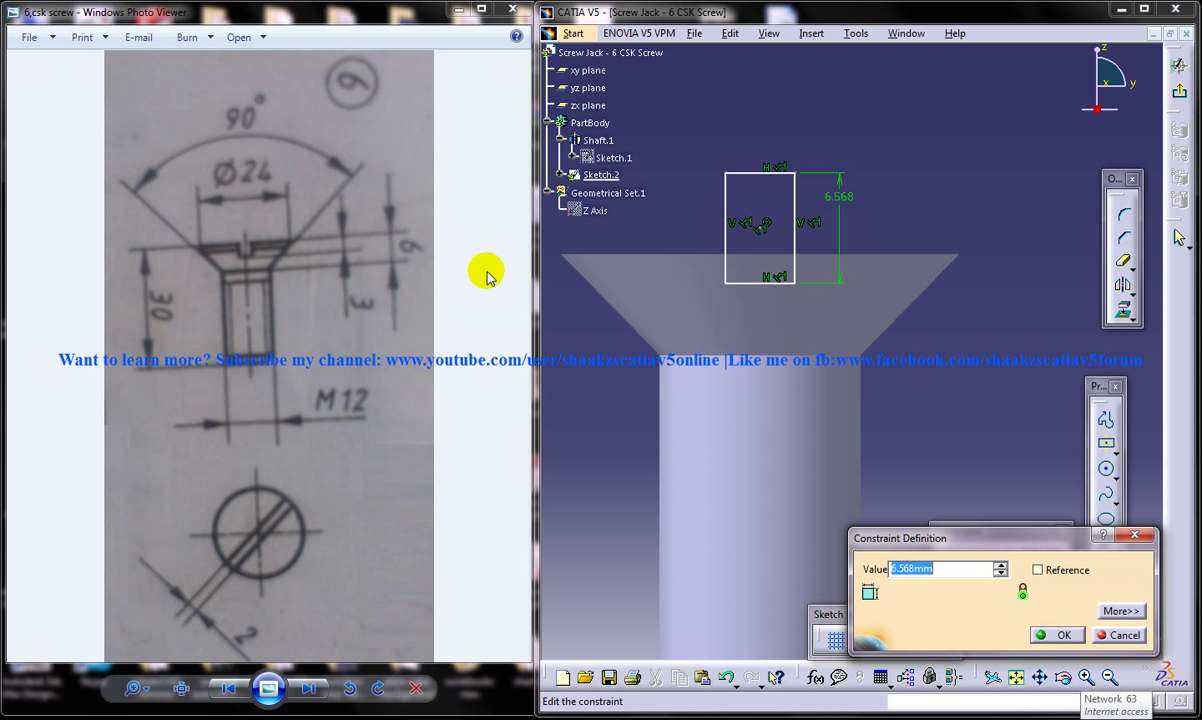
pyautogui.write('3')
pyautogui.press('Return')
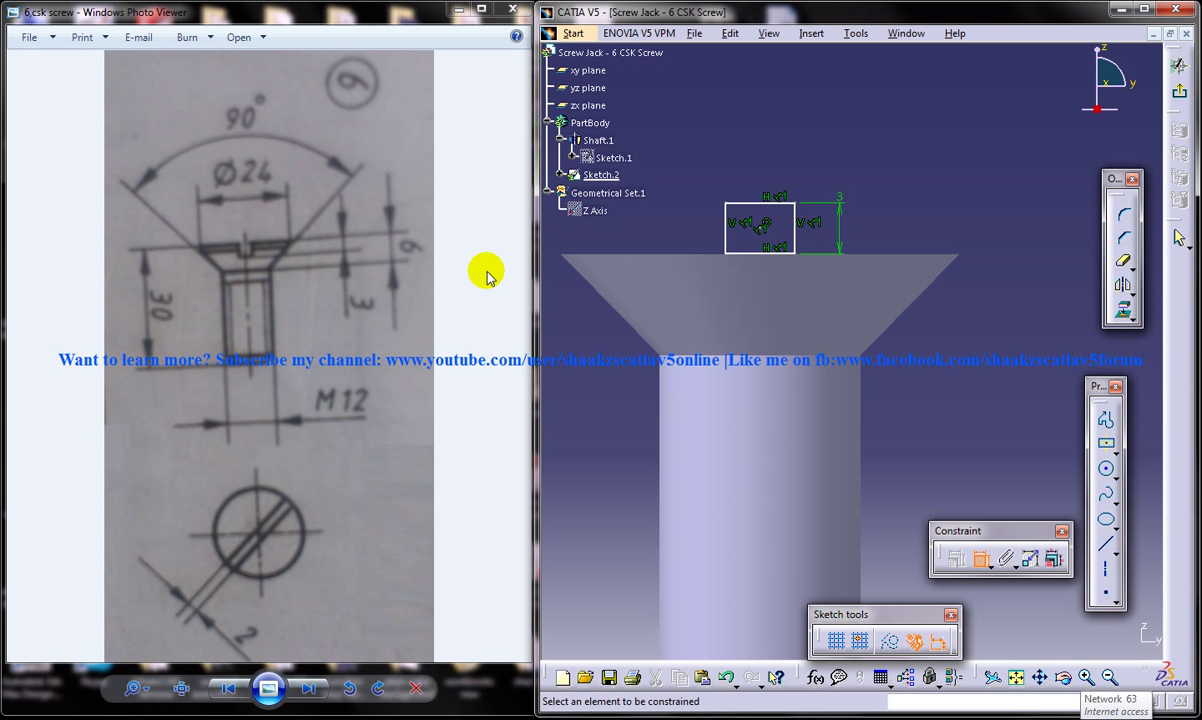
pyautogui.click(775, 260)
pyautogui.doubleClick(765, 160)
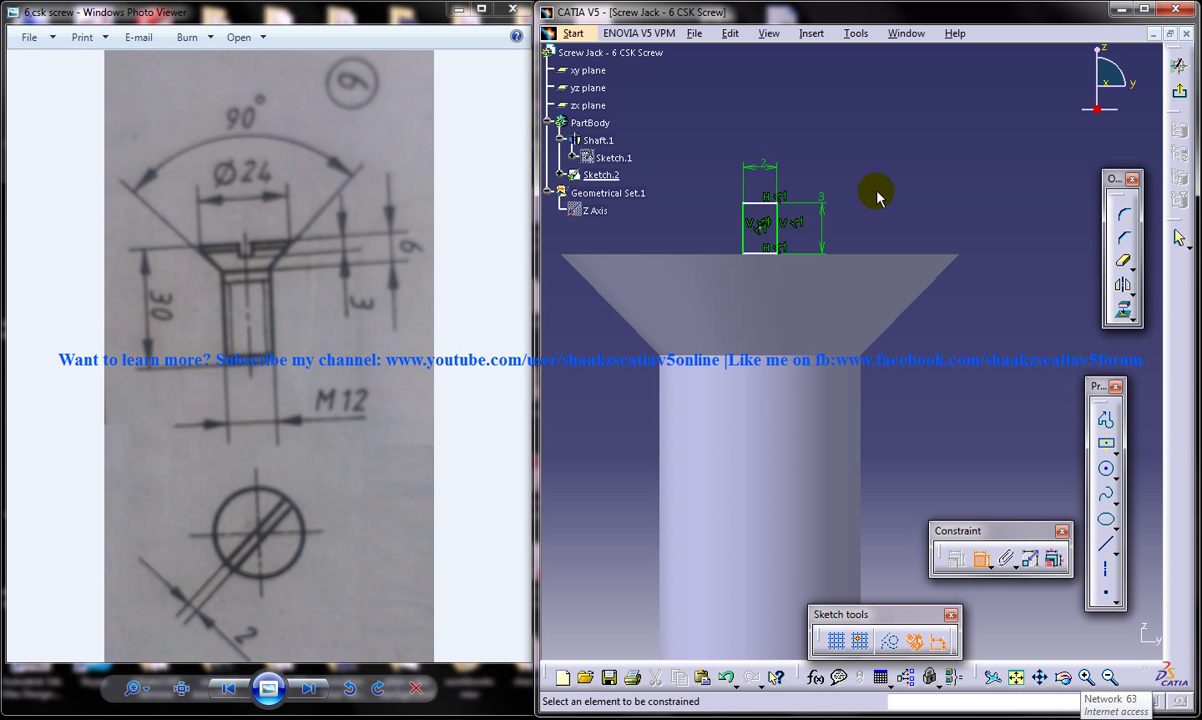
# - Make the rectangle's upper edge coincident with the screw head's top edge and exit the sketch
pyautogui.click(709, 256)
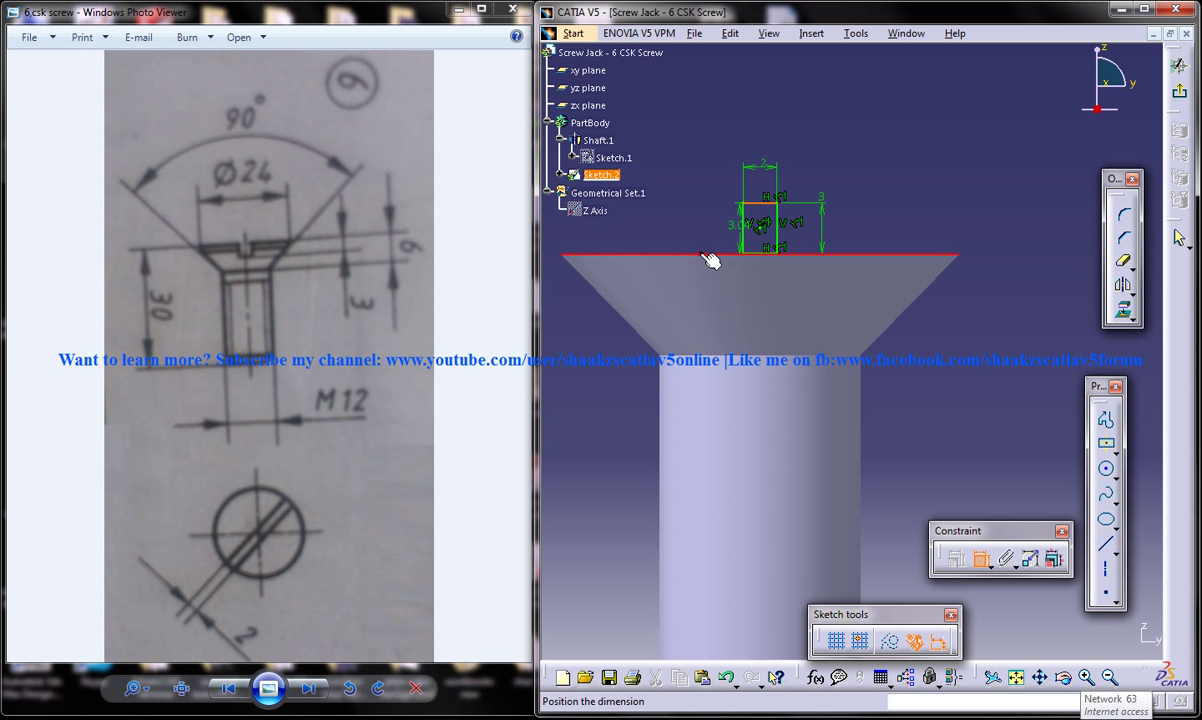
pyautogui.rightClick(697, 228)
pyautogui.click(787, 243)
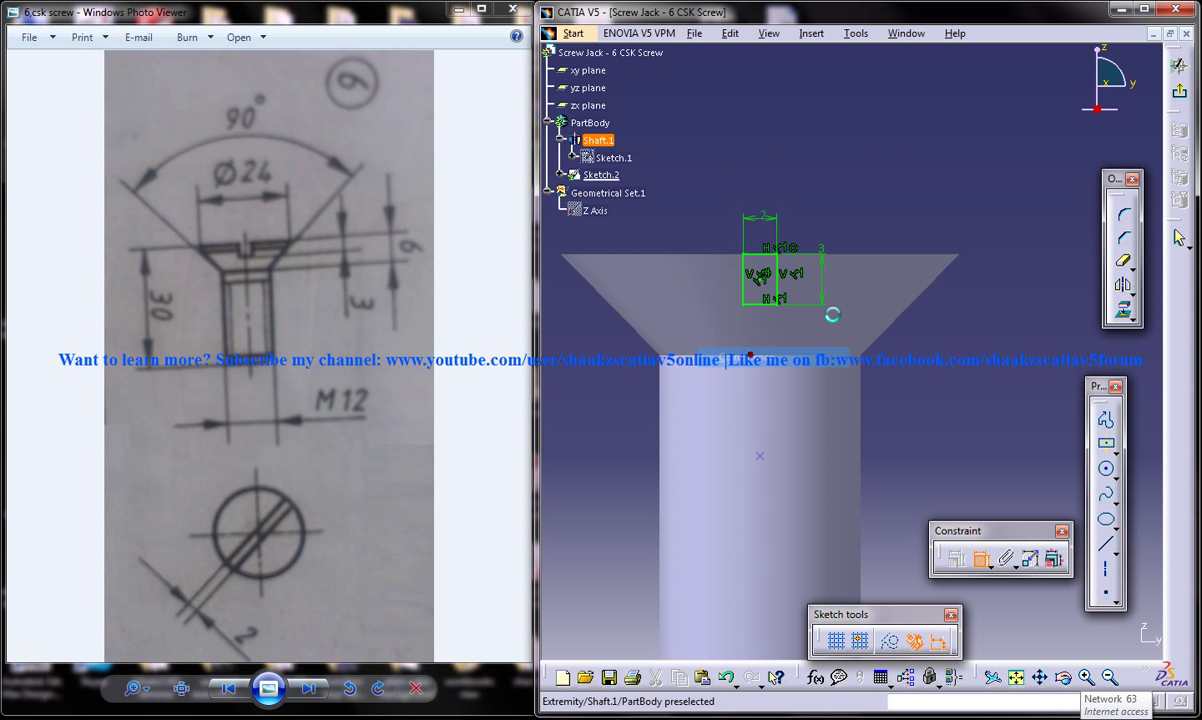
pyautogui.moveTo(787, 243)
pyautogui.keyDown('ctrl'); pyautogui.mouseDown(button='middle')
pyautogui.moveTo(790, 262)
pyautogui.moveTo(880, 242)
pyautogui.mouseUp(button='middle'); pyautogui.keyUp('ctrl')
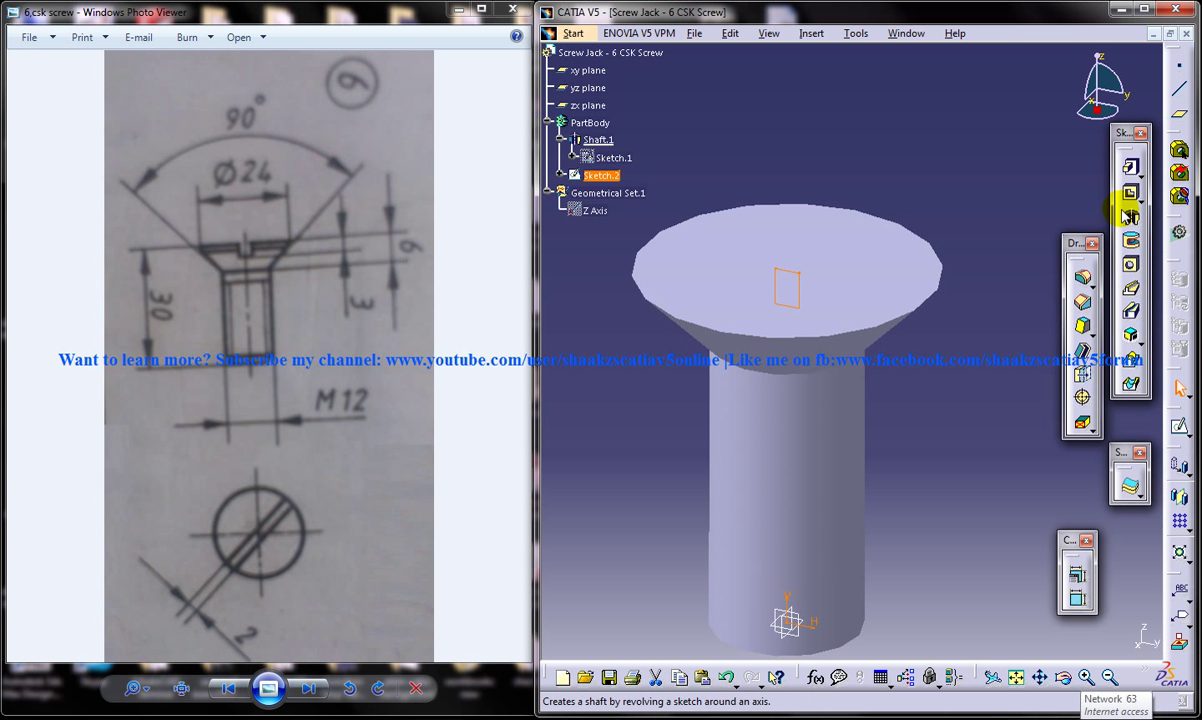
# - Cut the screwdriver slot with a Pocket from the rectangle sketch, setting both the first and second limits to Up to next
pyautogui.click(1129, 193)
pyautogui.click(1056, 261)
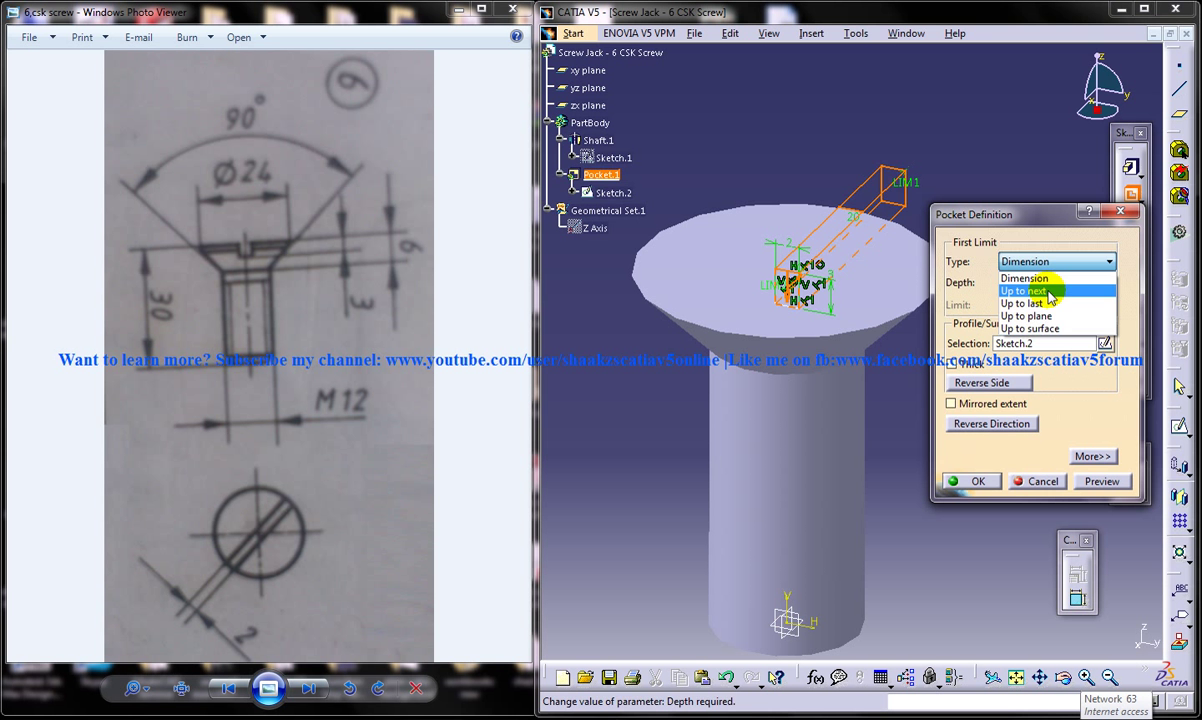
pyautogui.click(1024, 291)
pyautogui.click(1092, 456)
pyautogui.click(1088, 261)
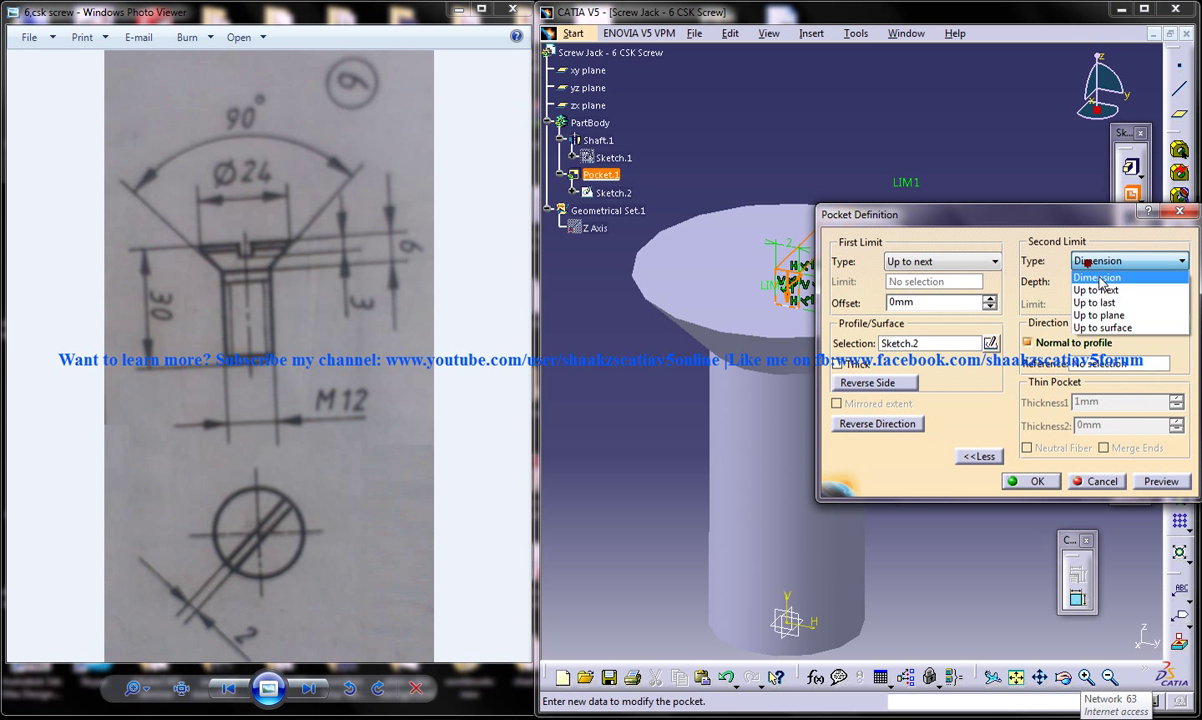
pyautogui.click(1094, 289)
pyautogui.click(1030, 481)
# - Chamfer the shank's lower circular edge in Length1/Length2 mode with 1 mm for both lengths
pyautogui.moveTo(846, 269); pyautogui.dragTo(885, 470, button='middle')
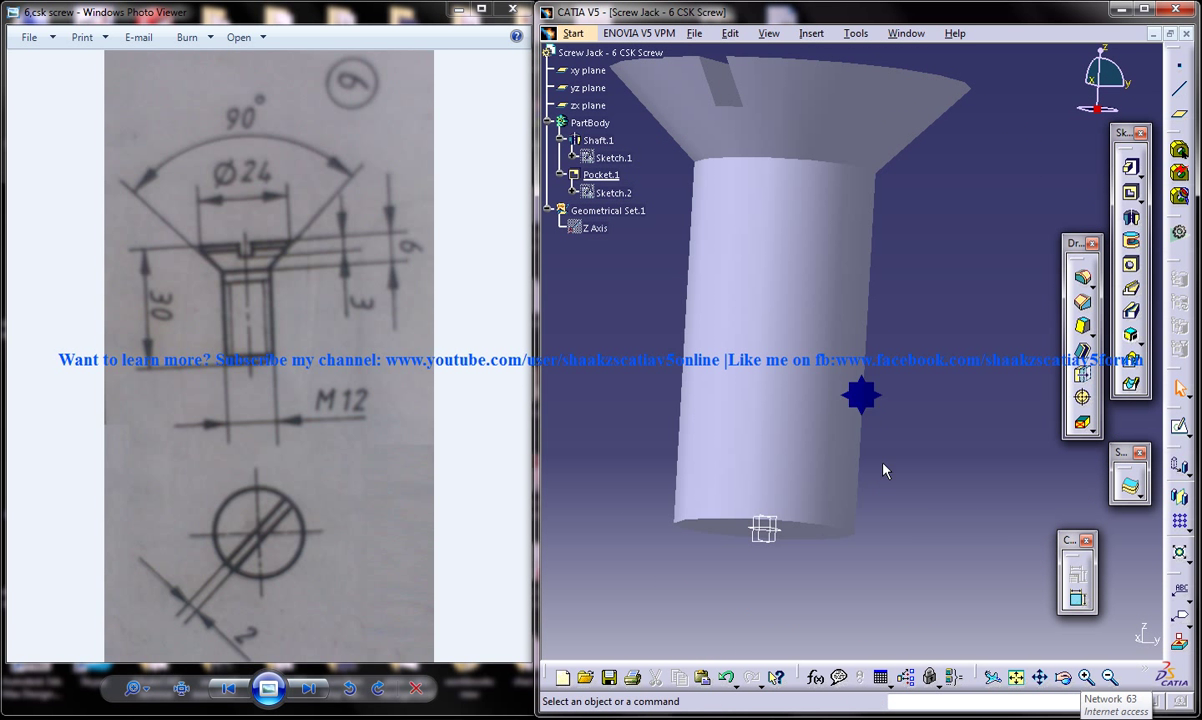
pyautogui.click(845, 532)
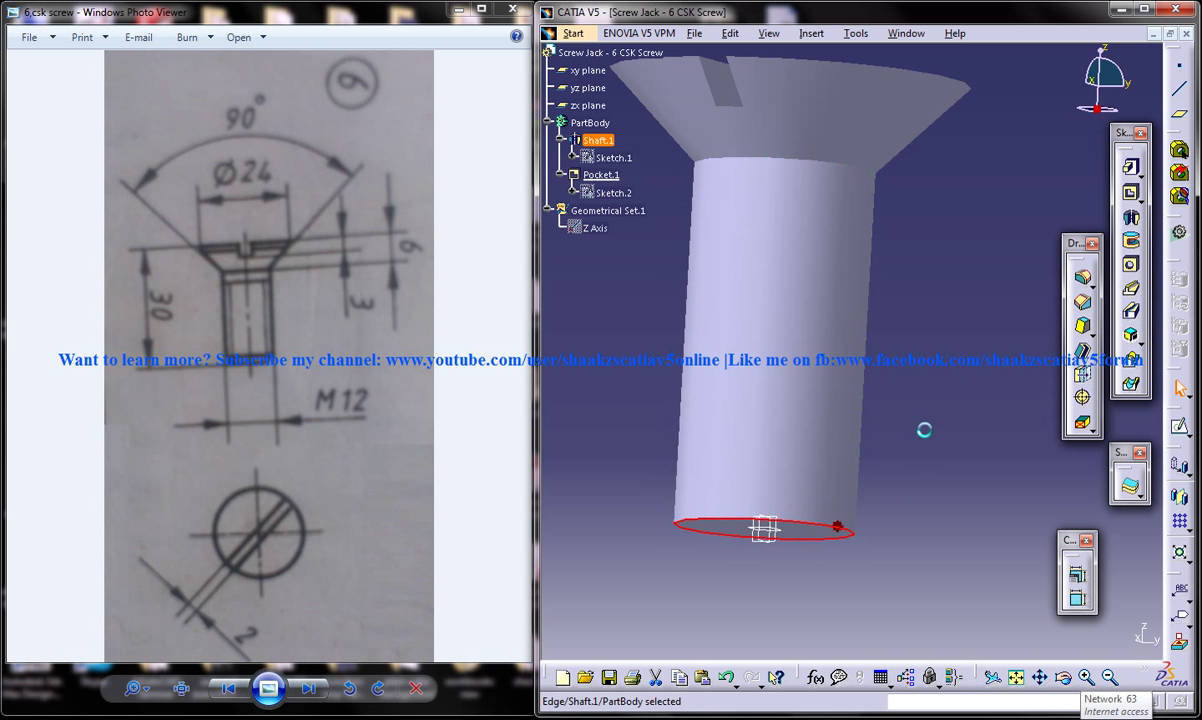
pyautogui.click(1083, 301)
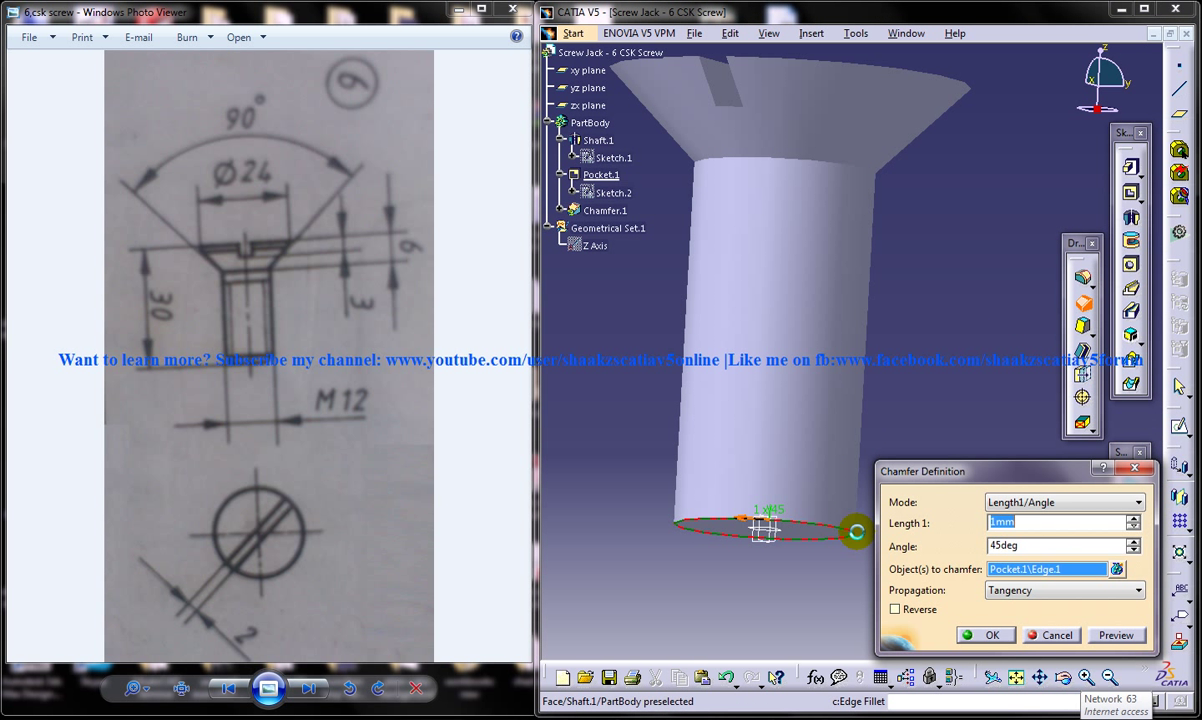
pyautogui.click(1005, 502)
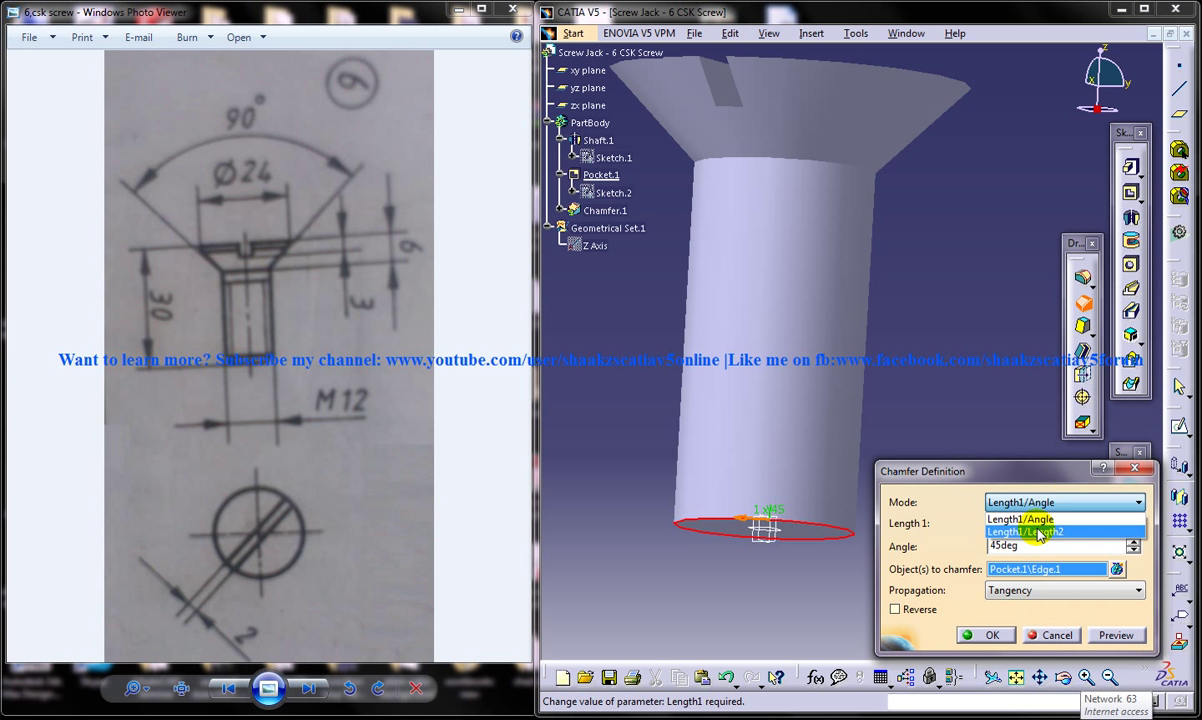
pyautogui.click(1040, 533)
pyautogui.click(1108, 633)
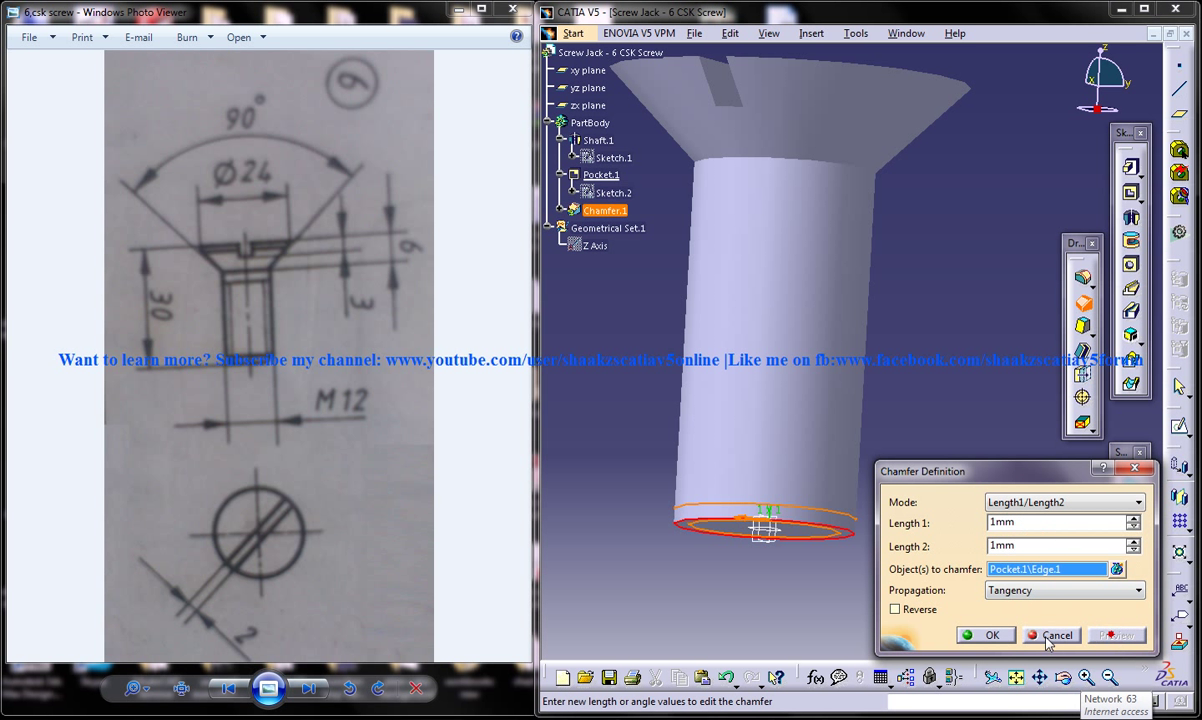
pyautogui.click(985, 636)
# - Start a Thread feature with the shank's cylindrical face as lateral face and its flat lower end as limit face
pyautogui.moveTo(853, 357); pyautogui.dragTo(865, 385, button='middle')
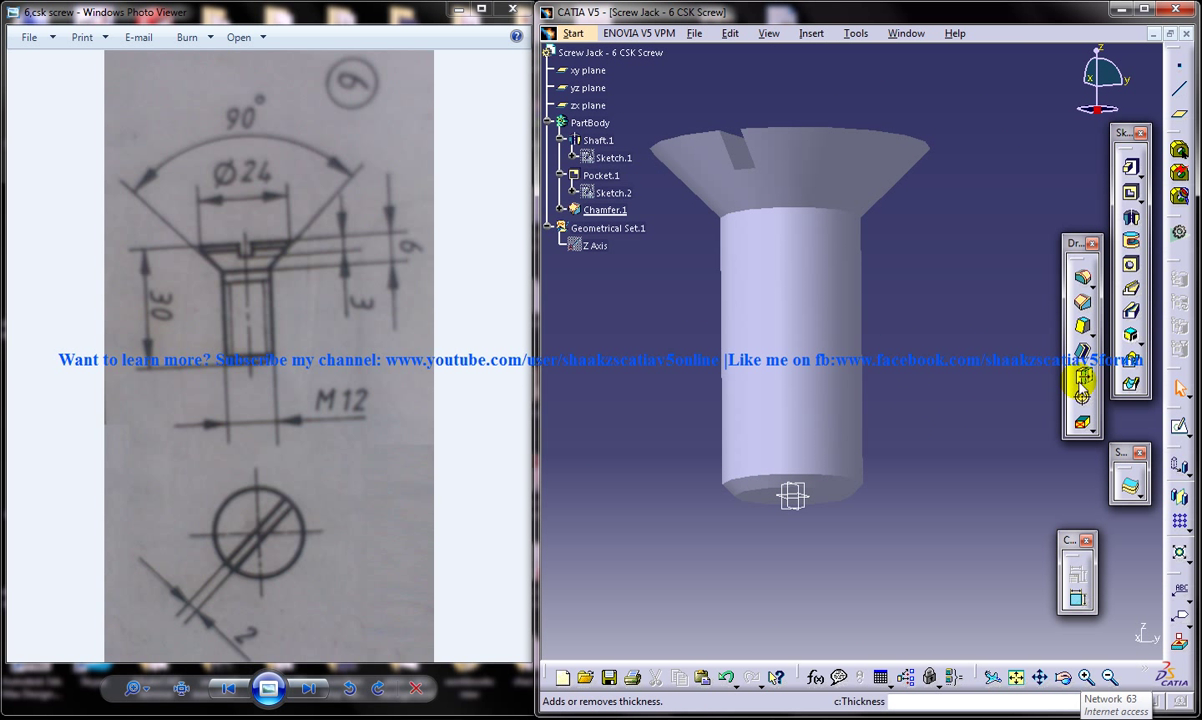
pyautogui.click(1083, 399)
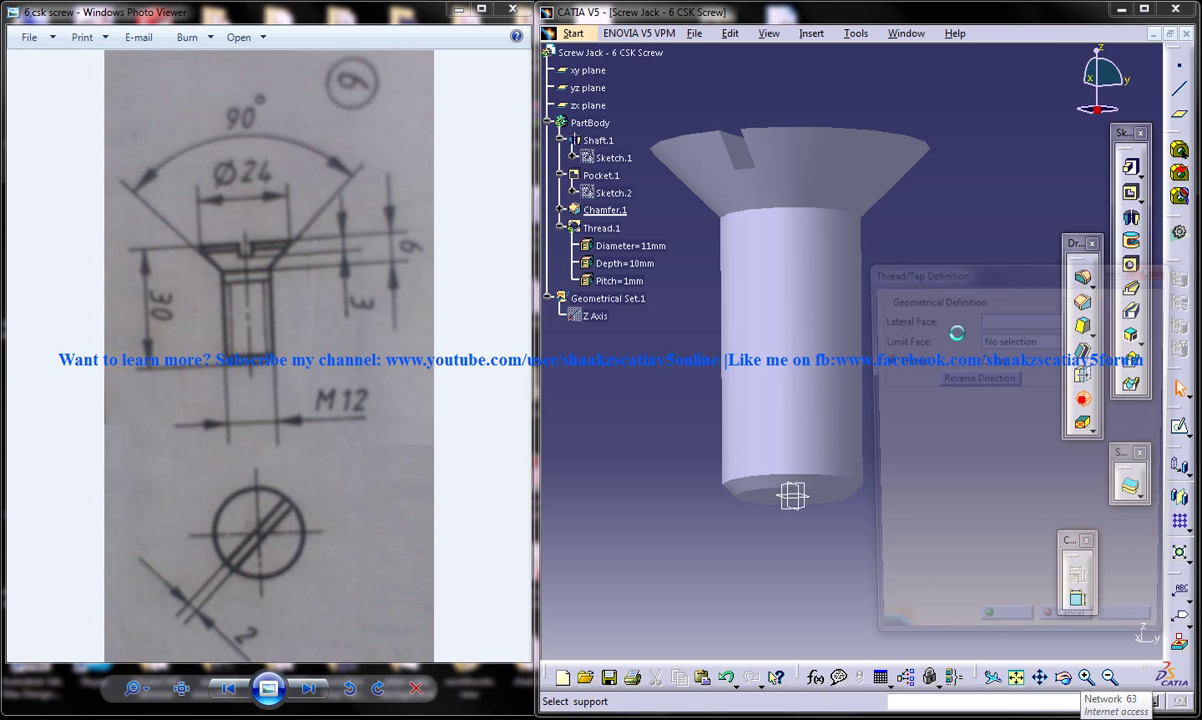
pyautogui.moveTo(719, 333); pyautogui.dragTo(728, 303, button='middle')
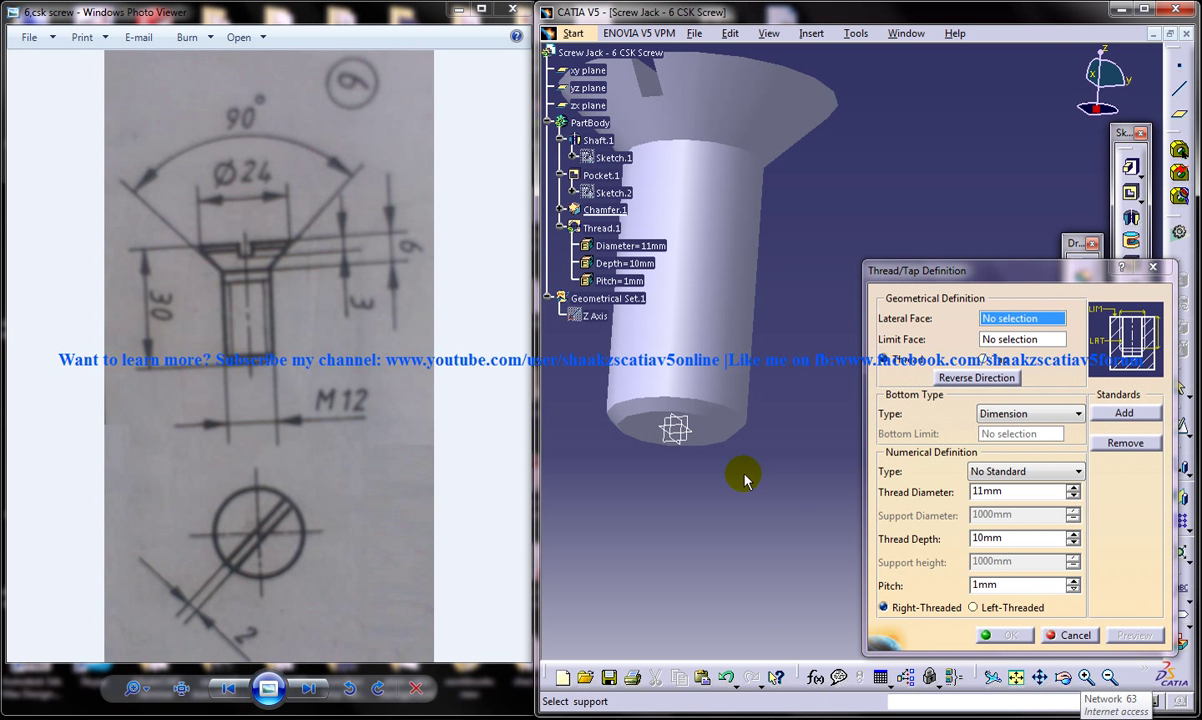
pyautogui.click(737, 340)
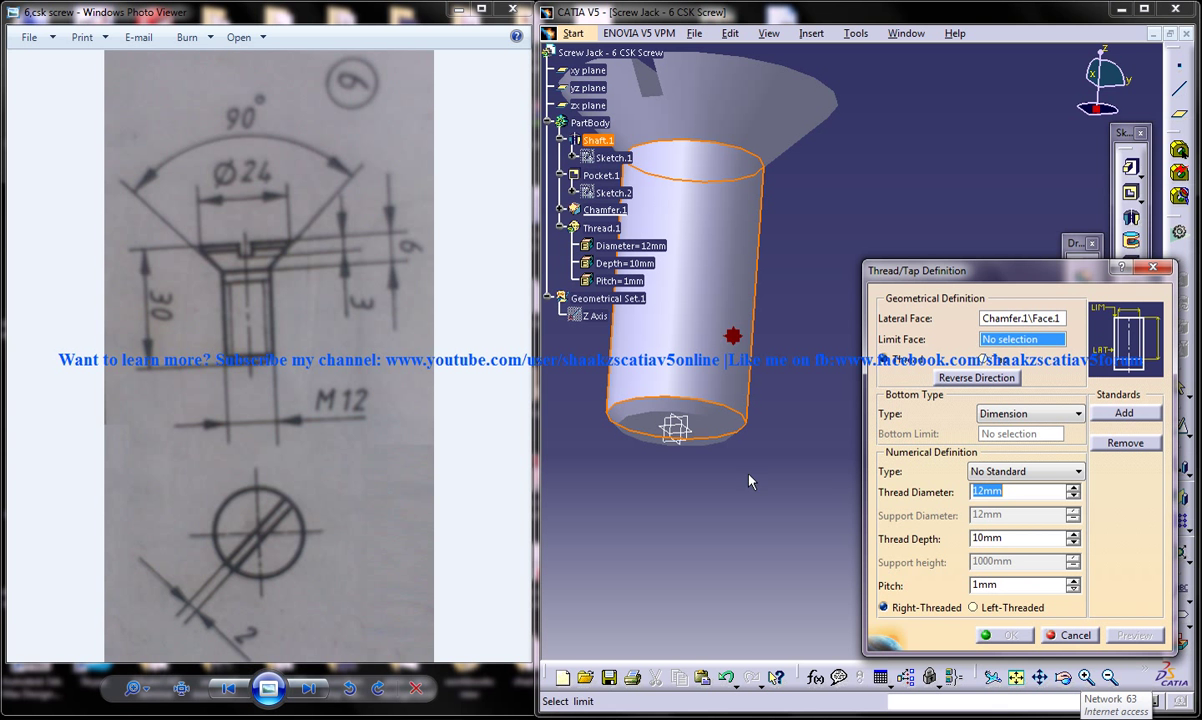
pyautogui.click(722, 440)
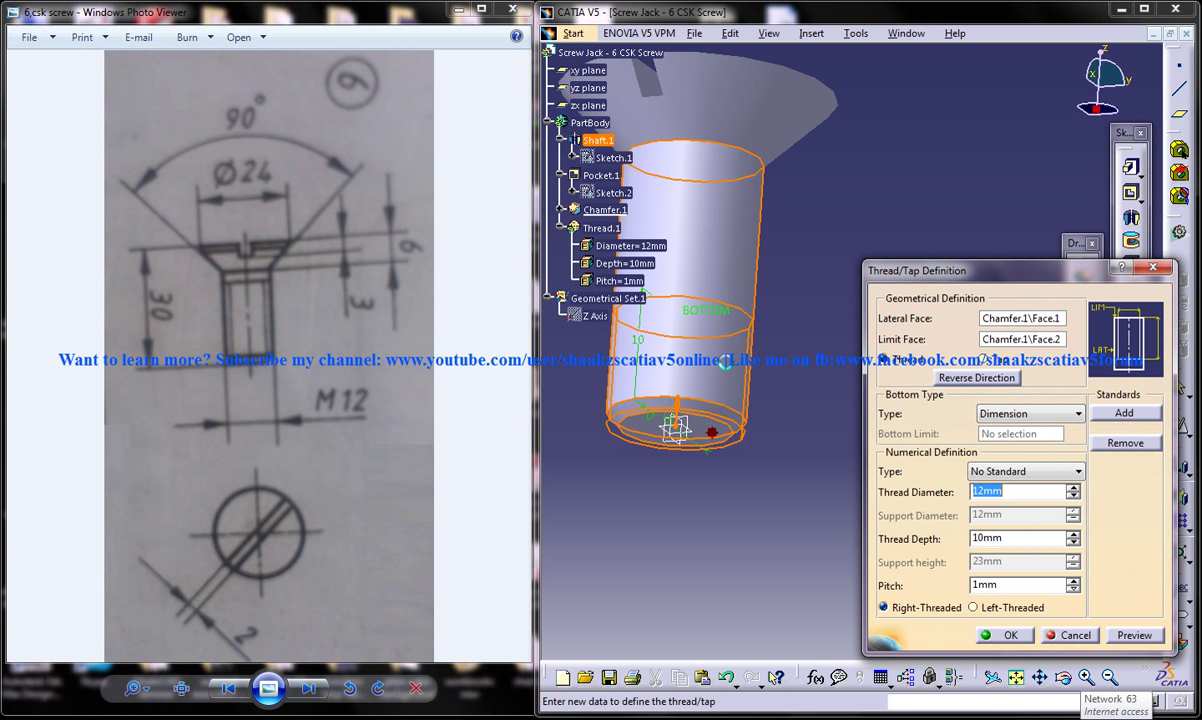
pyautogui.moveTo(730, 429); pyautogui.dragTo(779, 418, button='middle')
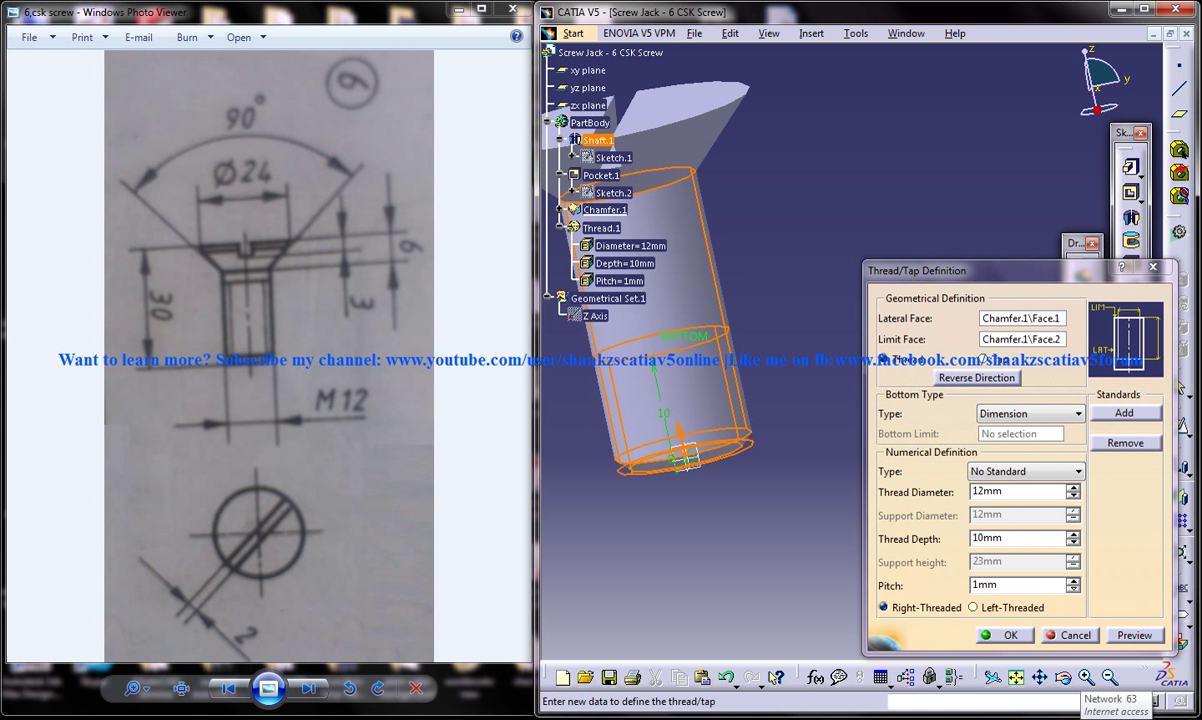
pyautogui.click(1124, 660)
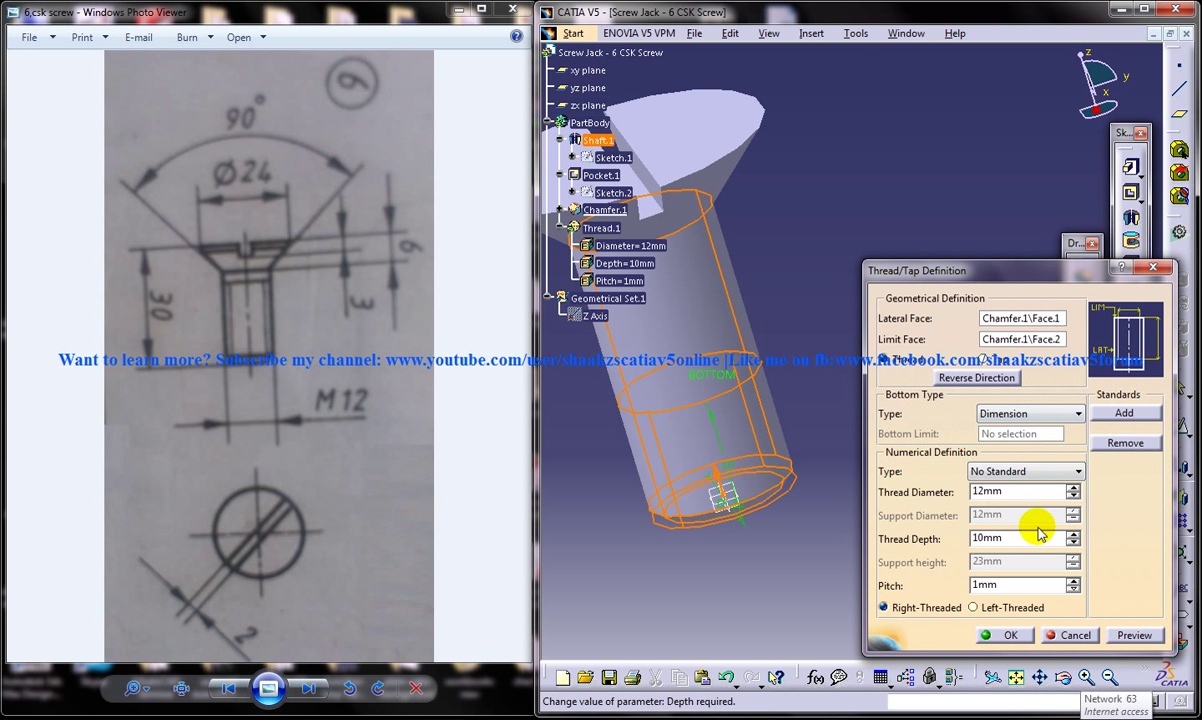
# - Set the thread depth to 20 mm and create the thread
pyautogui.click(1071, 534)
pyautogui.click(1071, 534)
pyautogui.click(1071, 534)
pyautogui.click(1071, 534)
pyautogui.click(1071, 534)
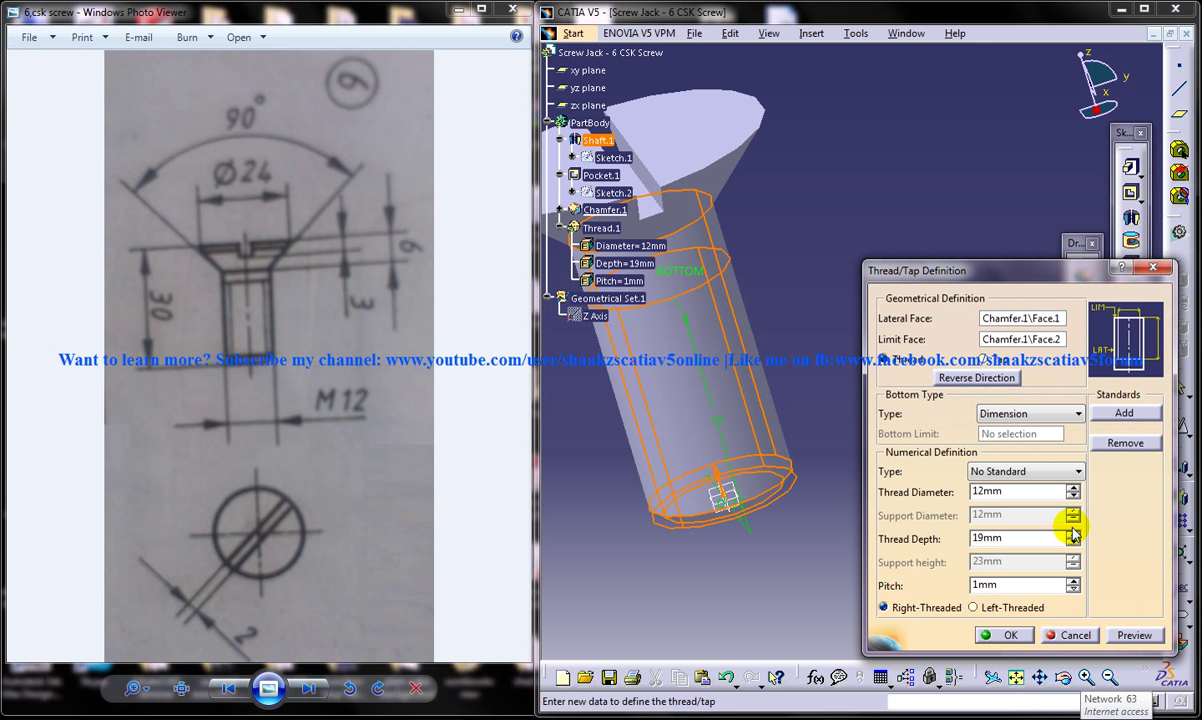
pyautogui.click(1071, 534)
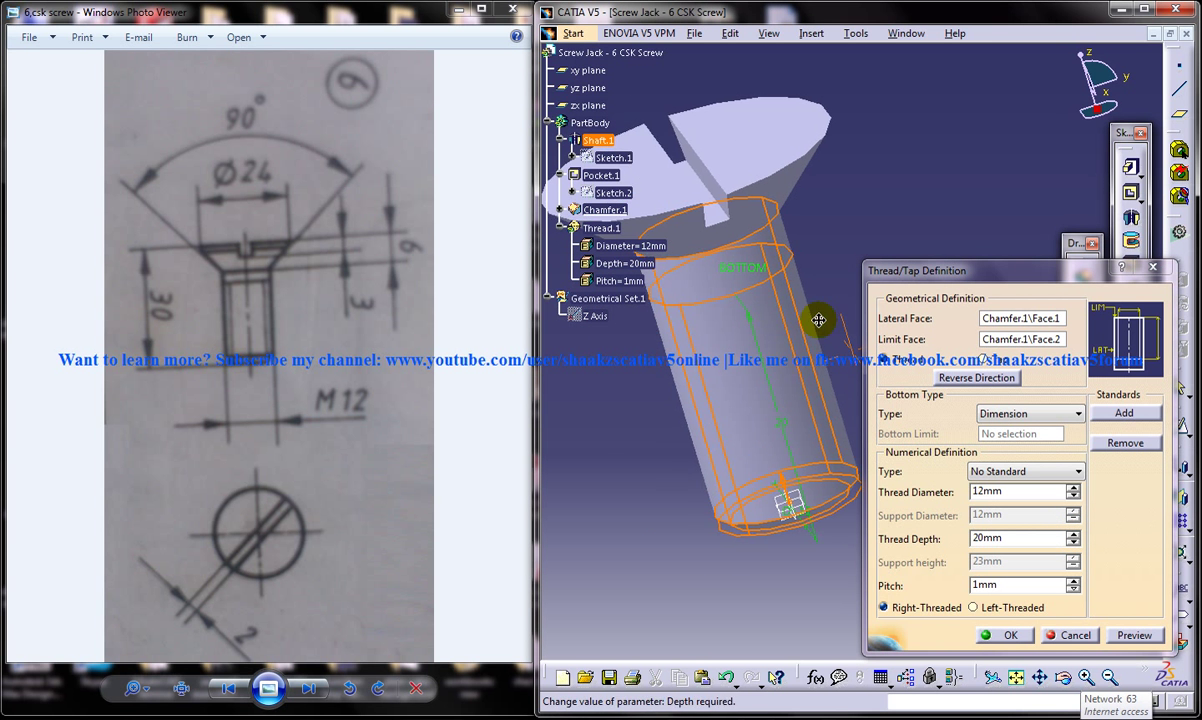
pyautogui.moveTo(813, 319); pyautogui.dragTo(800, 360, button='middle')
pyautogui.click(1003, 635)
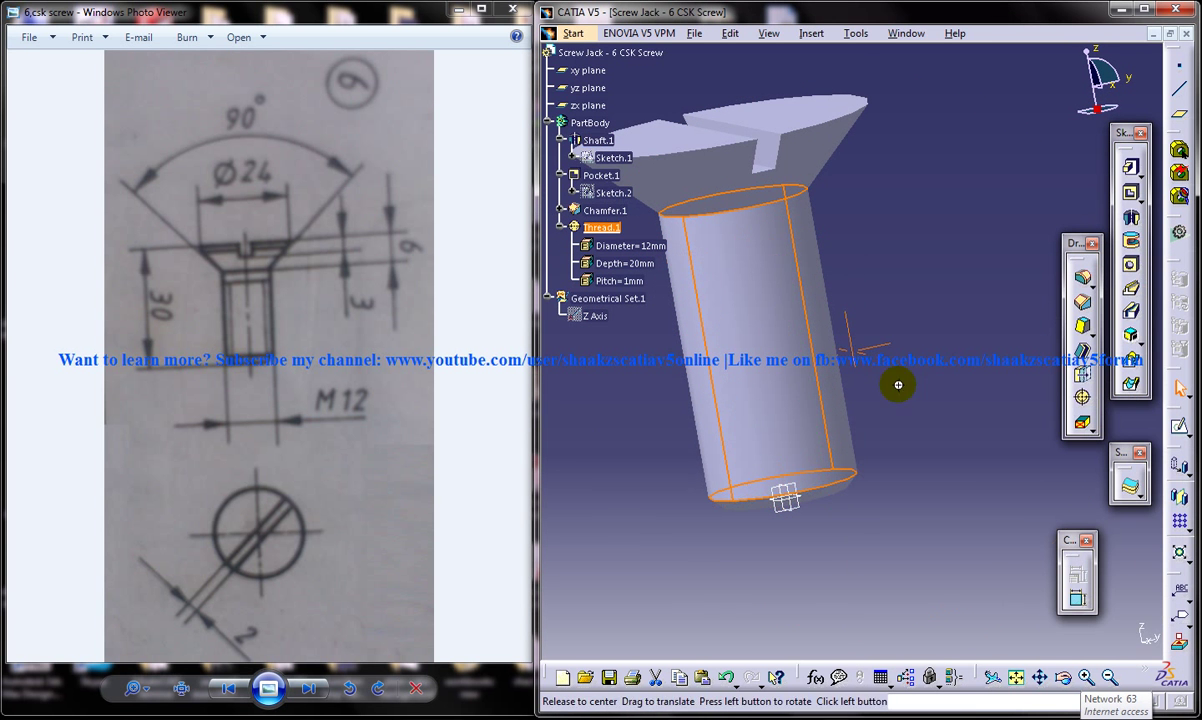
pyautogui.moveTo(893, 381); pyautogui.dragTo(971, 384, button='middle')
pyautogui.click(903, 458)
pyautogui.moveTo(949, 437); pyautogui.dragTo(853, 491, button='middle')
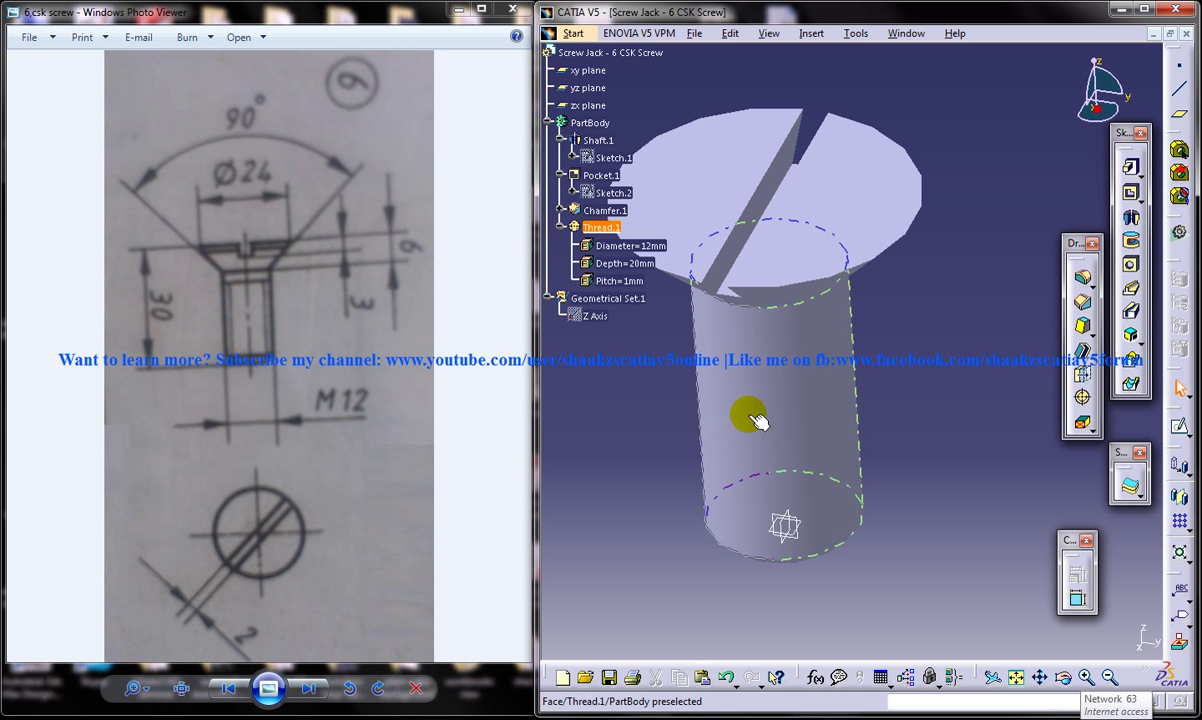
pyautogui.moveTo(773, 330); pyautogui.dragTo(786, 212, button='middle')
pyautogui.moveTo(880, 330); pyautogui.dragTo(877, 398, button='middle')
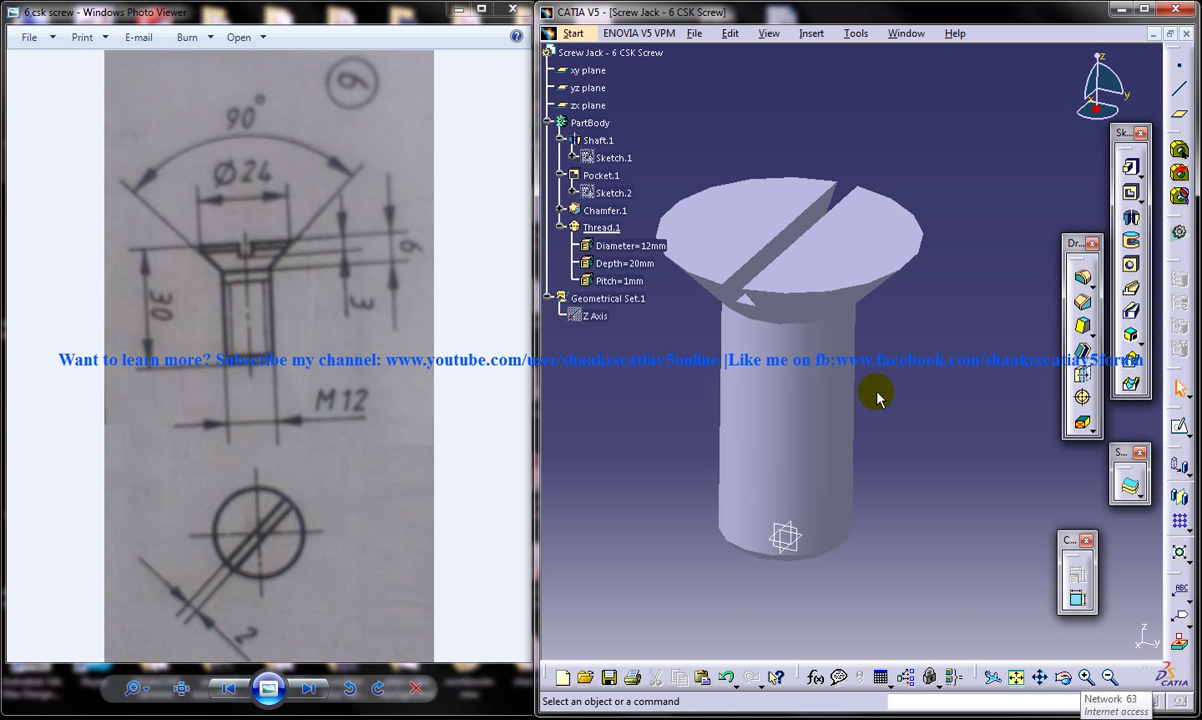